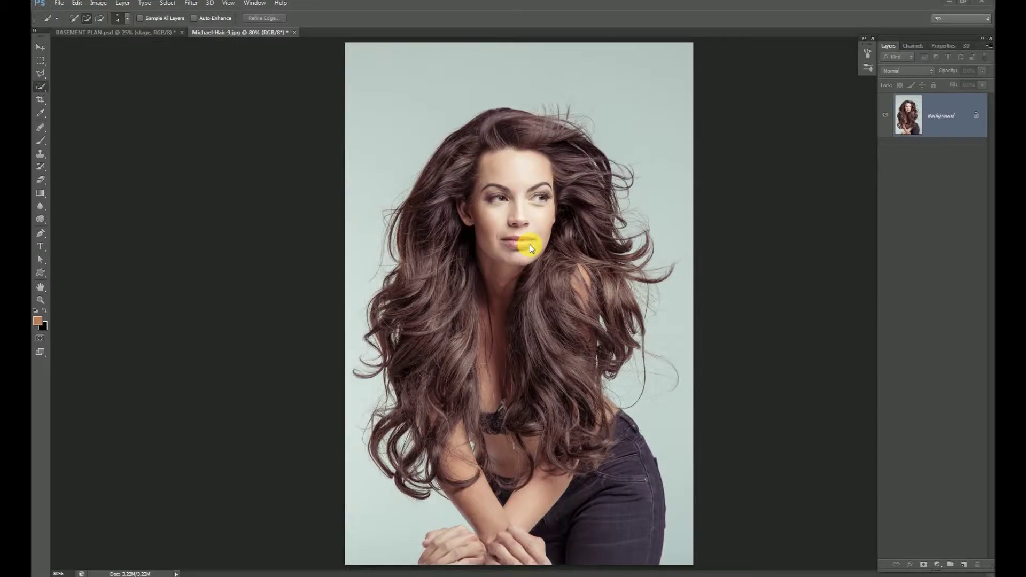
# - Duplicate the portrait's Background layer into Layer 1 with Ctrl+J
pyautogui.hotkey('ctrl', 'j')
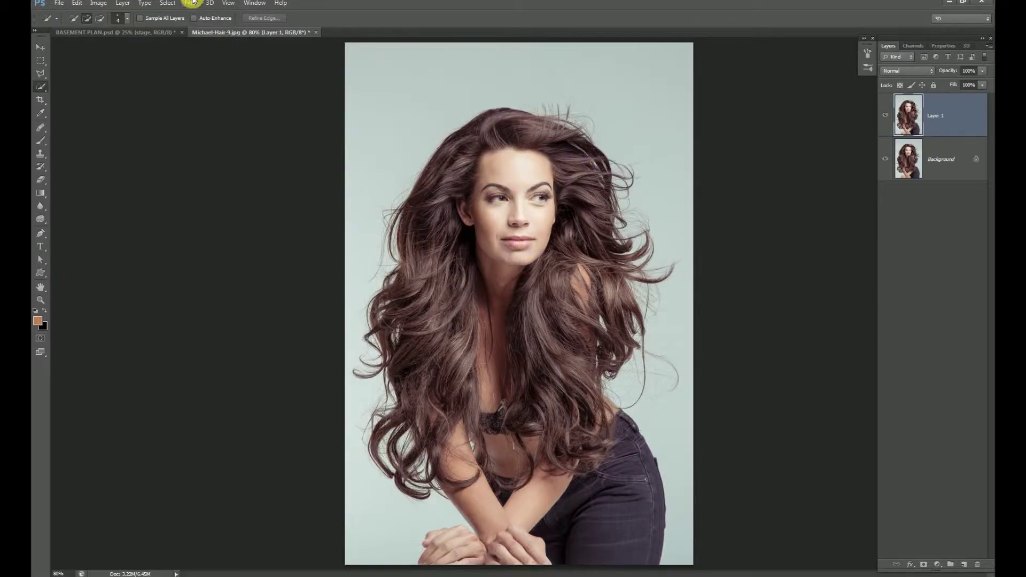
# - Quick-select the woman's hair, face, chest and arms, and open Refine Edge on the selection
pyautogui.scroll(5, 523, 152)
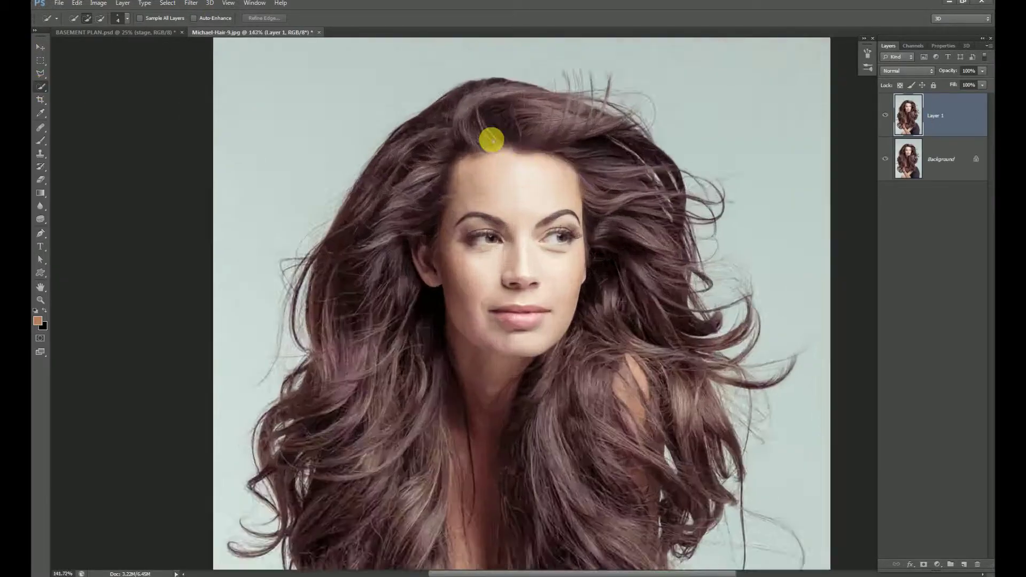
pyautogui.moveTo(435, 128)
pyautogui.mouseDown()
pyautogui.moveTo(303, 266)
pyautogui.moveTo(303, 454)
pyautogui.moveTo(351, 385)
pyautogui.moveTo(443, 192)
pyautogui.mouseUp()
pyautogui.moveTo(419, 359)
pyautogui.mouseDown()
pyautogui.moveTo(369, 194)
pyautogui.moveTo(380, 359)
pyautogui.moveTo(438, 277)
pyautogui.mouseUp()
pyautogui.scroll(-2, 389, 345)
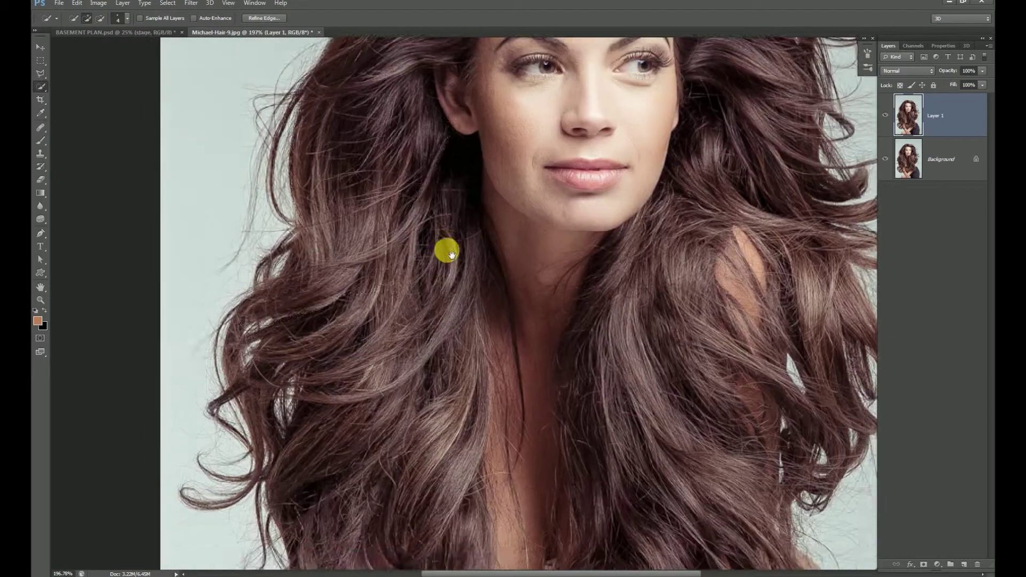
pyautogui.moveTo(442, 440)
pyautogui.mouseDown()
pyautogui.moveTo(371, 272)
pyautogui.moveTo(351, 355)
pyautogui.moveTo(346, 484)
pyautogui.moveTo(466, 540)
pyautogui.mouseUp()
pyautogui.moveTo(557, 426); pyautogui.dragTo(508, 217)
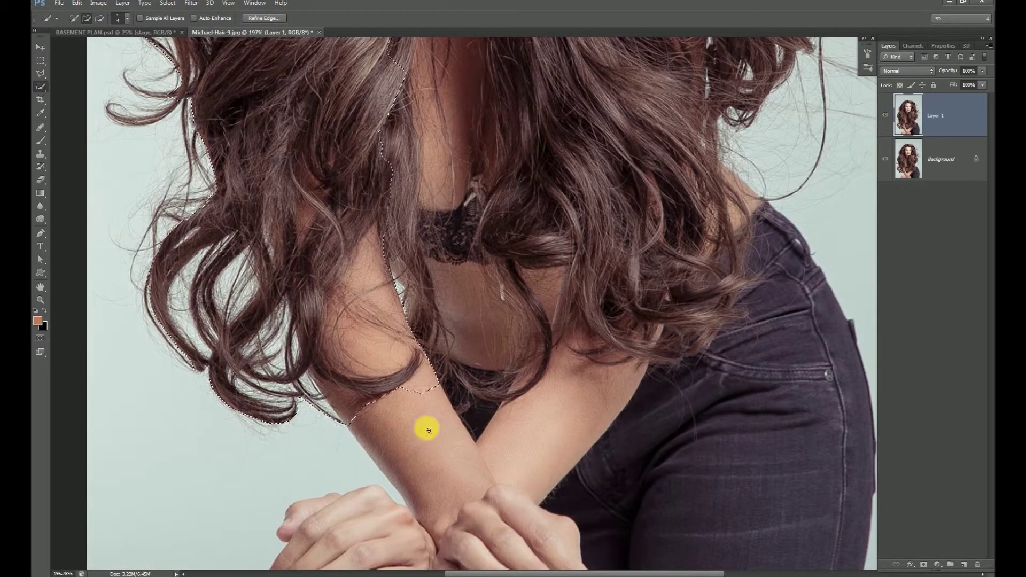
pyautogui.scroll(-2, 481, 493)
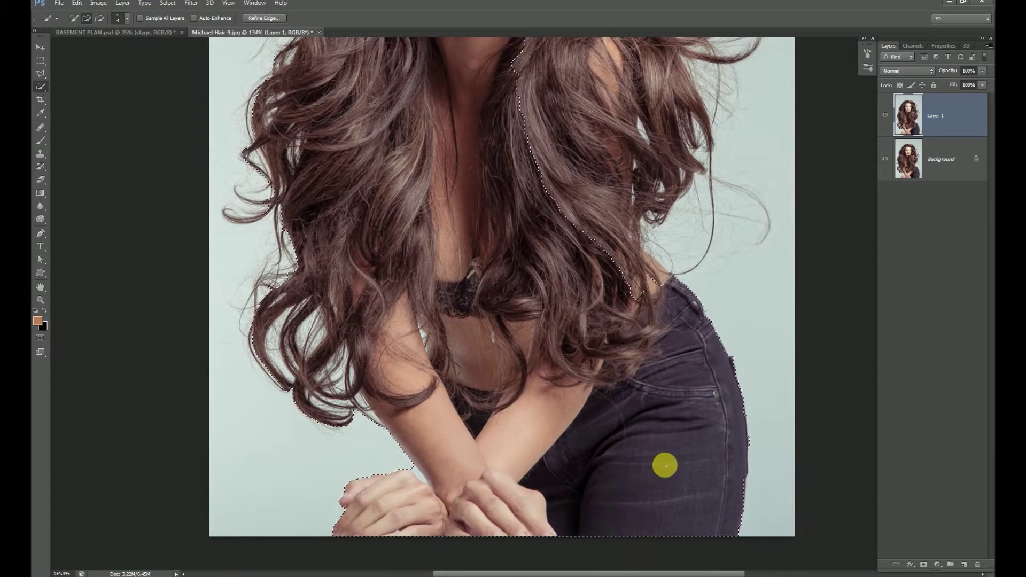
pyautogui.moveTo(594, 83); pyautogui.dragTo(566, 258)
pyautogui.scroll(3, 557, 277)
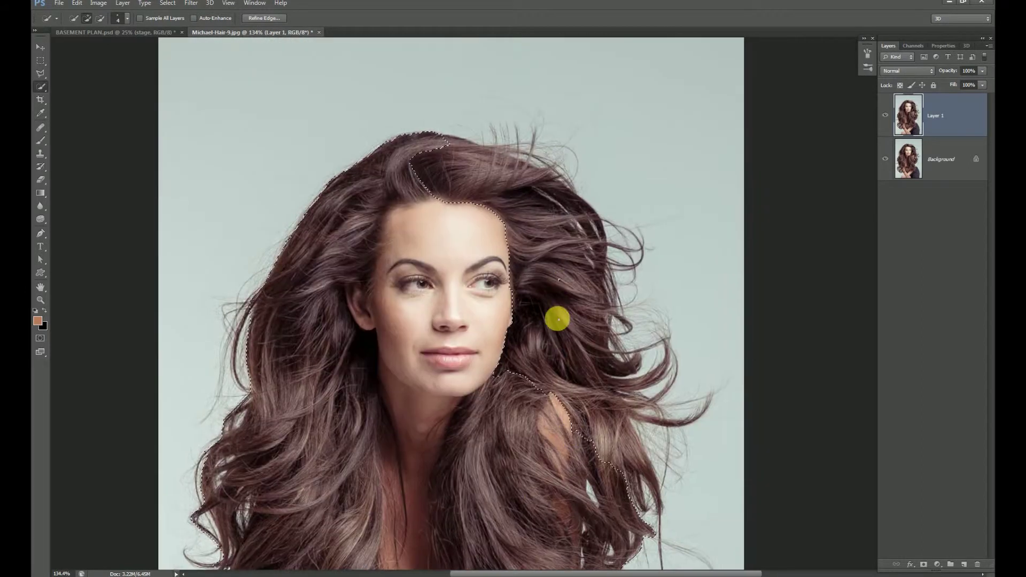
pyautogui.scroll(2, 553, 159)
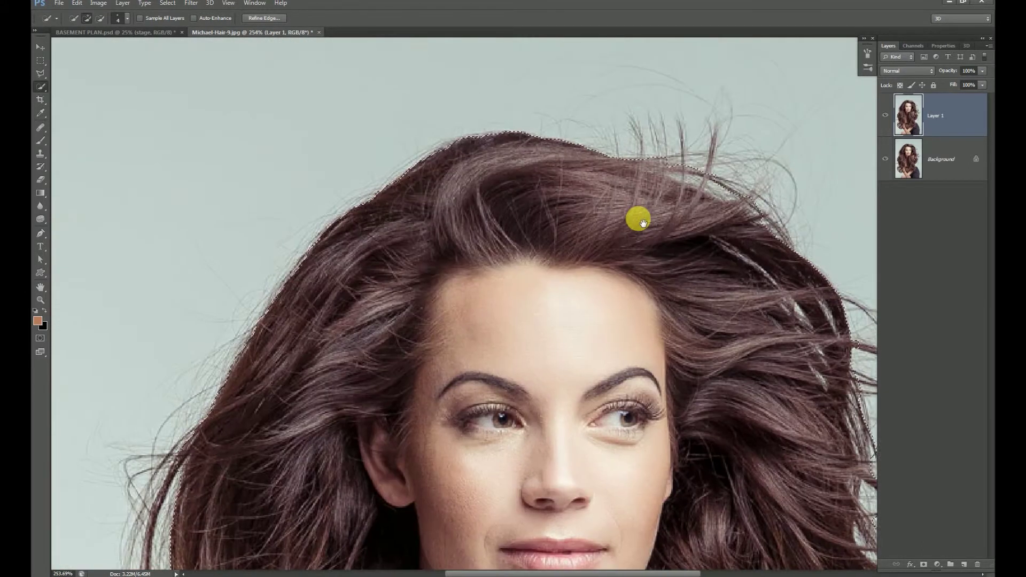
pyautogui.click(265, 18)
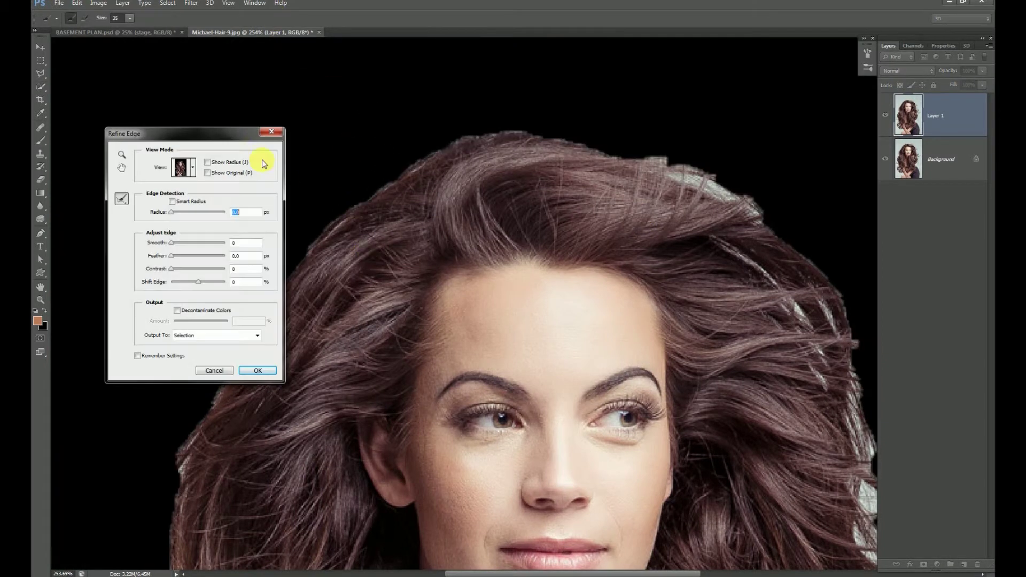
# - Move the Refine Edge dialog off the hair and set its view to Overlay
pyautogui.moveTo(258, 133); pyautogui.dragTo(932, 87)
pyautogui.click(868, 122)
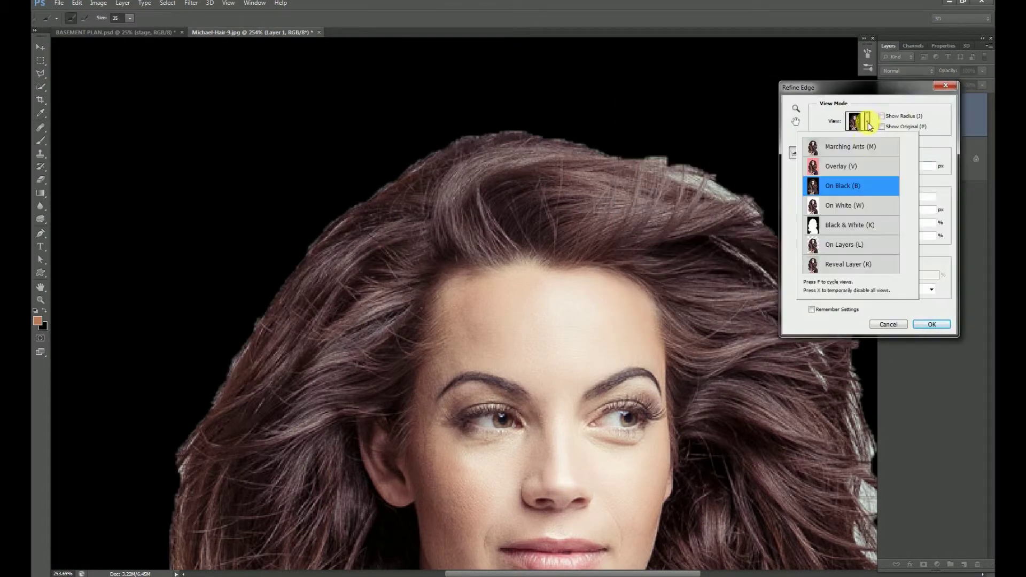
pyautogui.click(847, 165)
# - Paint Refine Radius along the left hair edge from the crown downward
pyautogui.moveTo(286, 280); pyautogui.dragTo(195, 387)
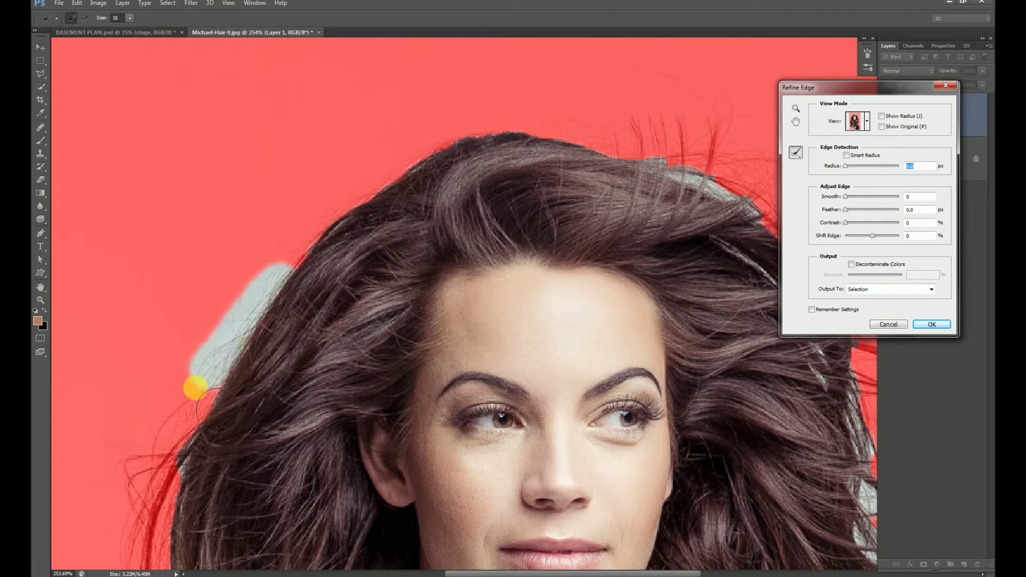
pyautogui.moveTo(367, 188); pyautogui.dragTo(264, 275)
pyautogui.moveTo(473, 130)
pyautogui.mouseDown()
pyautogui.moveTo(416, 160)
pyautogui.moveTo(328, 321)
pyautogui.moveTo(452, 124)
pyautogui.mouseUp()
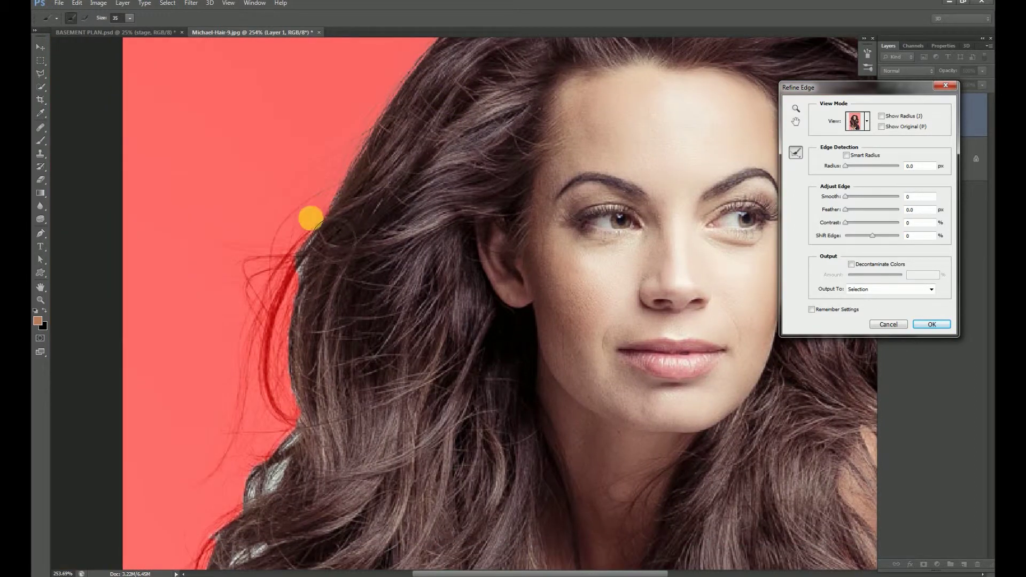
pyautogui.moveTo(310, 217); pyautogui.dragTo(297, 406)
pyautogui.moveTo(290, 251)
pyautogui.mouseDown()
pyautogui.moveTo(340, 161)
pyautogui.moveTo(356, 326)
pyautogui.moveTo(414, 230)
pyautogui.mouseUp()
pyautogui.moveTo(366, 115)
pyautogui.mouseDown()
pyautogui.moveTo(377, 197)
pyautogui.moveTo(342, 320)
pyautogui.mouseUp()
pyautogui.moveTo(382, 277)
pyautogui.mouseDown()
pyautogui.moveTo(360, 201)
pyautogui.moveTo(348, 225)
pyautogui.mouseUp()
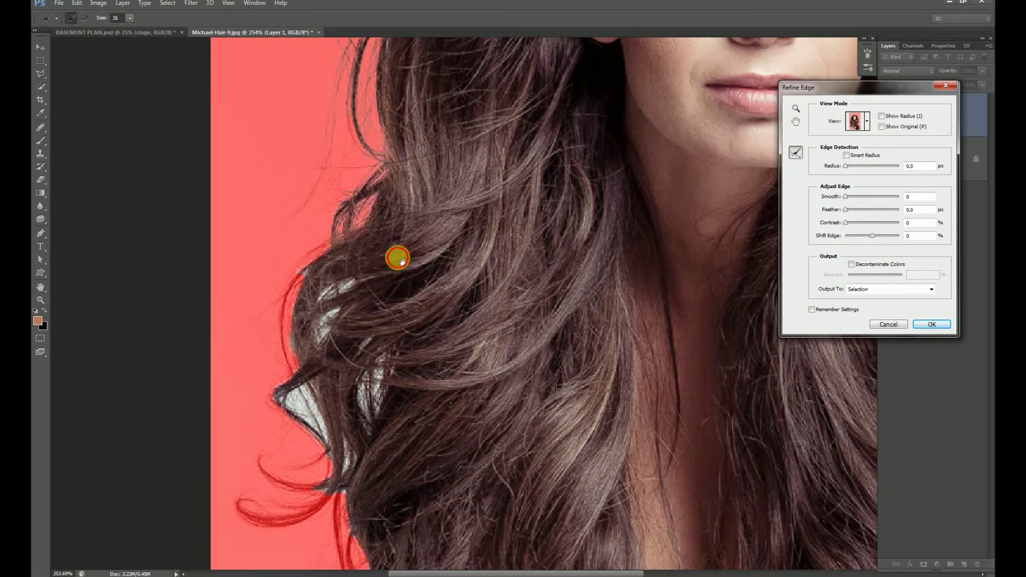
pyautogui.moveTo(397, 258); pyautogui.dragTo(351, 174)
pyautogui.moveTo(338, 209); pyautogui.dragTo(318, 139)
# - Refine the lower left hair edge and the left curls with Refine Radius
pyautogui.moveTo(284, 103); pyautogui.dragTo(299, 246)
pyautogui.moveTo(332, 201); pyautogui.dragTo(279, 175)
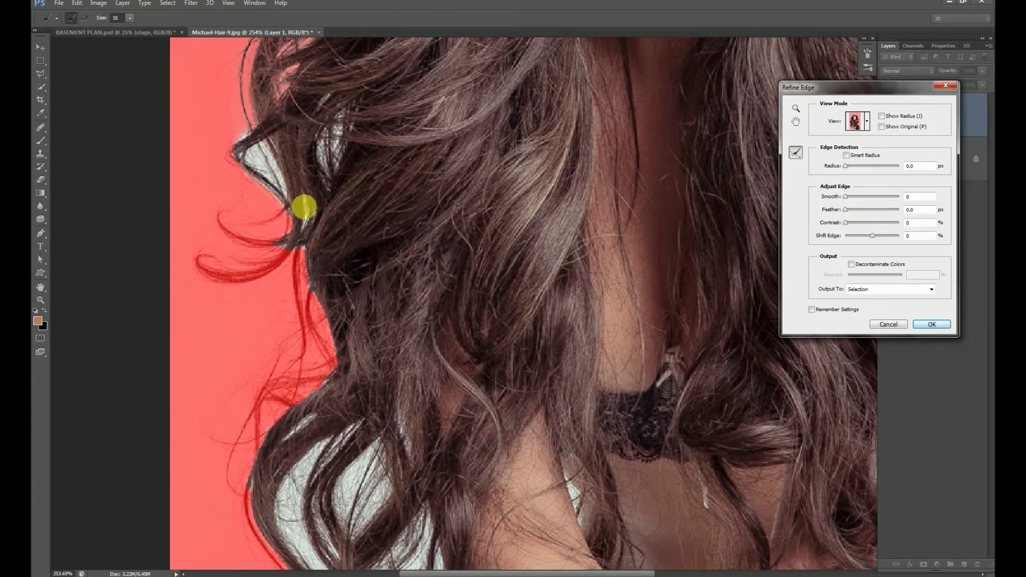
pyautogui.moveTo(351, 190)
pyautogui.mouseDown()
pyautogui.moveTo(323, 153)
pyautogui.moveTo(272, 207)
pyautogui.moveTo(236, 222)
pyautogui.mouseUp()
pyautogui.moveTo(258, 177)
pyautogui.mouseDown()
pyautogui.moveTo(321, 201)
pyautogui.moveTo(320, 133)
pyautogui.moveTo(309, 195)
pyautogui.moveTo(327, 276)
pyautogui.mouseUp()
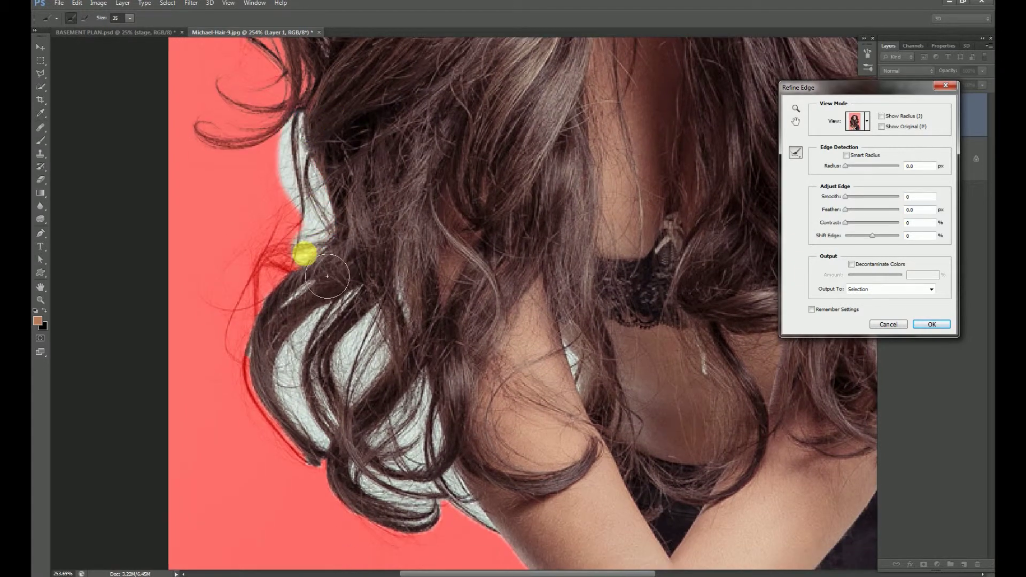
pyautogui.moveTo(353, 229); pyautogui.dragTo(397, 149)
pyautogui.moveTo(353, 205)
pyautogui.mouseDown()
pyautogui.moveTo(317, 260)
pyautogui.moveTo(403, 67)
pyautogui.moveTo(328, 179)
pyautogui.moveTo(330, 229)
pyautogui.moveTo(373, 274)
pyautogui.mouseUp()
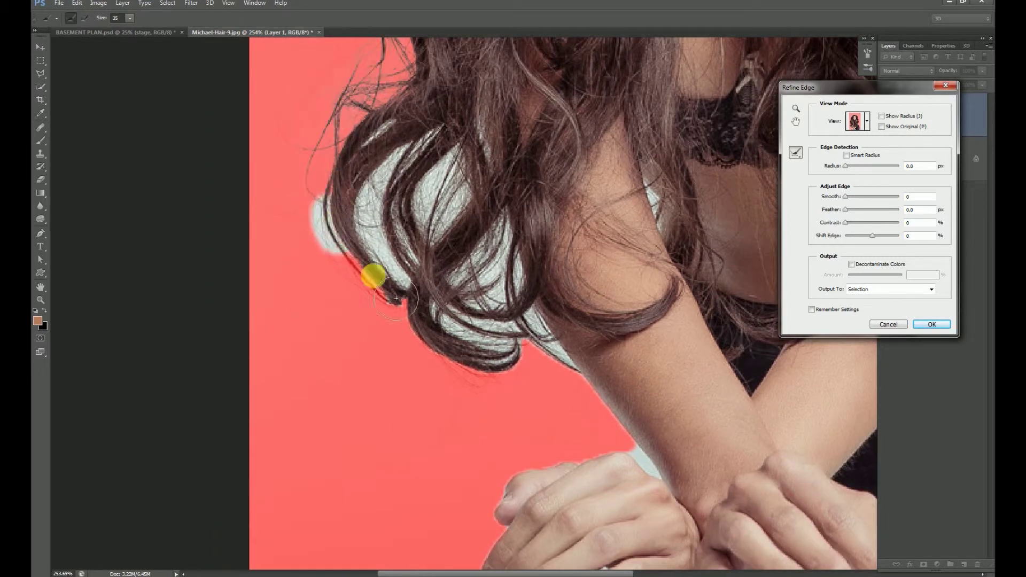
pyautogui.scroll(-2, 385, 268)
pyautogui.scroll(2, 523, 377)
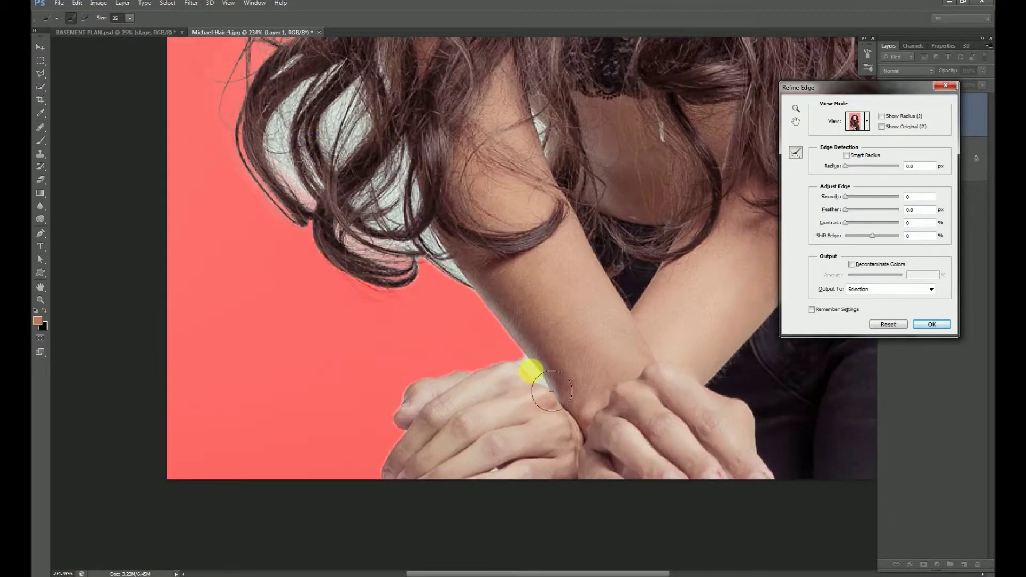
# - Erase the refinement fringe at the wrist and zoom out to the whole photo
pyautogui.click(84, 17)
pyautogui.moveTo(553, 393); pyautogui.dragTo(535, 368)
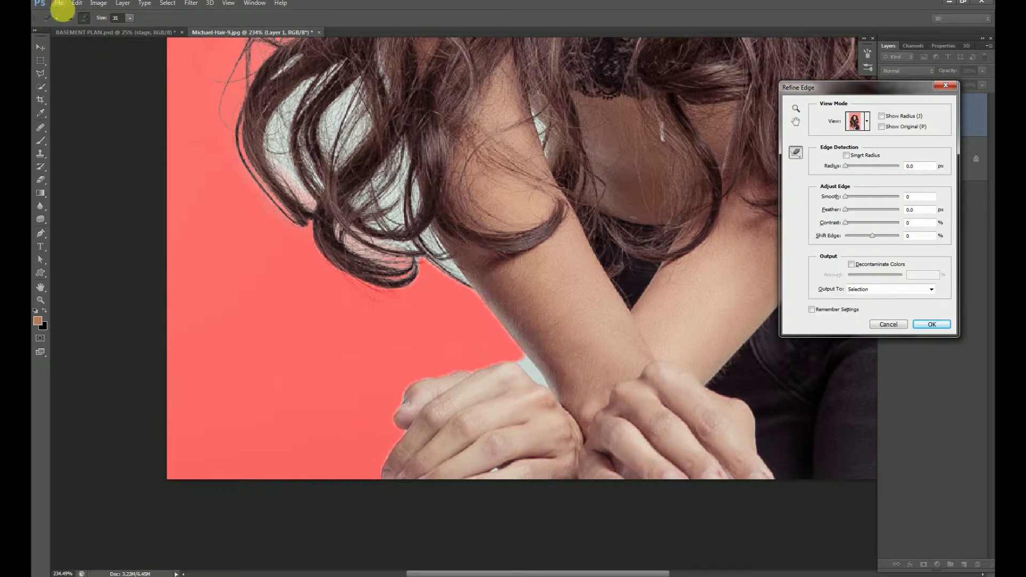
pyautogui.click(71, 17)
pyautogui.hotkey('ctrl', '-')
pyautogui.hotkey('ctrl', '-')
pyautogui.hotkey('ctrl', '-')
pyautogui.hotkey('ctrl', '-')
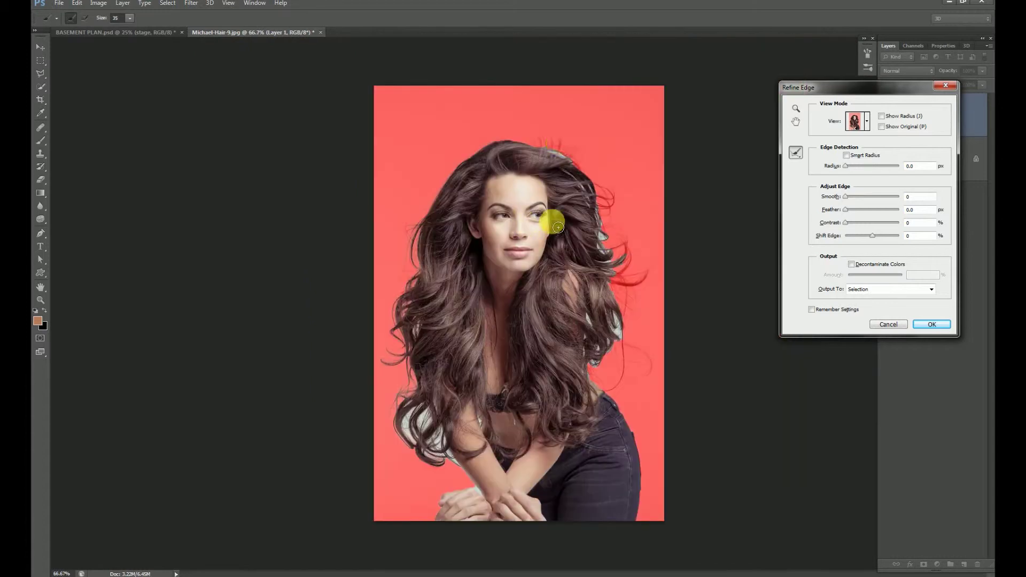
# - Zoom in and refine the loose strands on top of the head and the upper-left edge
pyautogui.hotkey('ctrl', '+')
pyautogui.hotkey('ctrl', '+')
pyautogui.scroll(5, 476, 405)
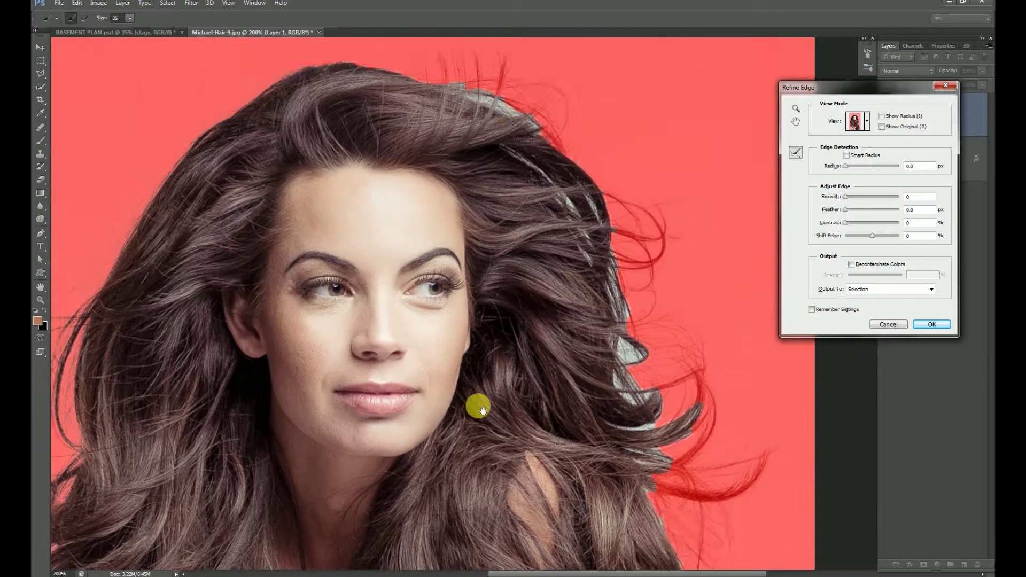
pyautogui.moveTo(414, 149); pyautogui.dragTo(508, 188)
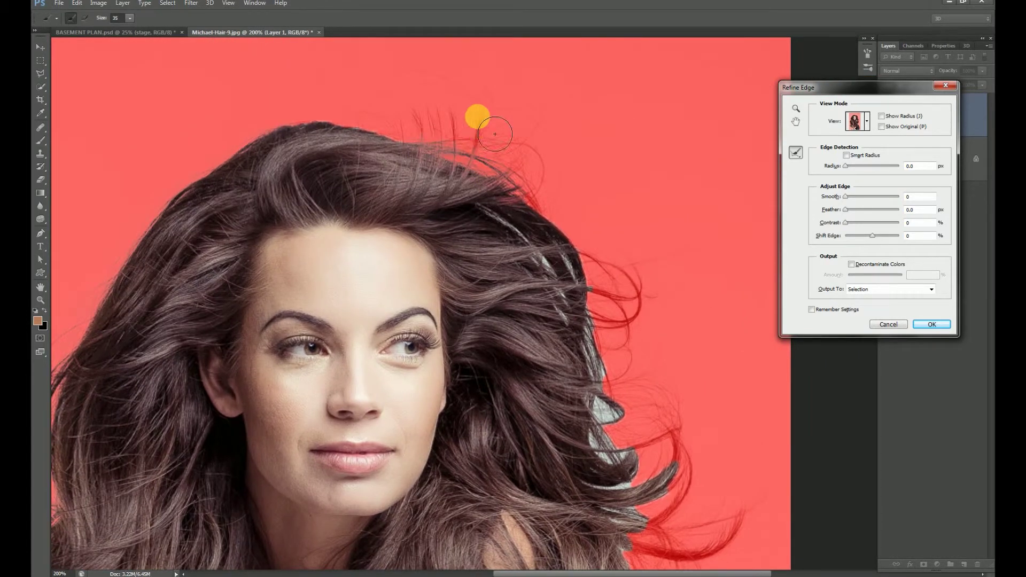
pyautogui.moveTo(443, 109); pyautogui.dragTo(439, 158)
pyautogui.click(353, 110)
pyautogui.moveTo(525, 165)
pyautogui.mouseDown()
pyautogui.moveTo(542, 206)
pyautogui.moveTo(446, 150)
pyautogui.mouseUp()
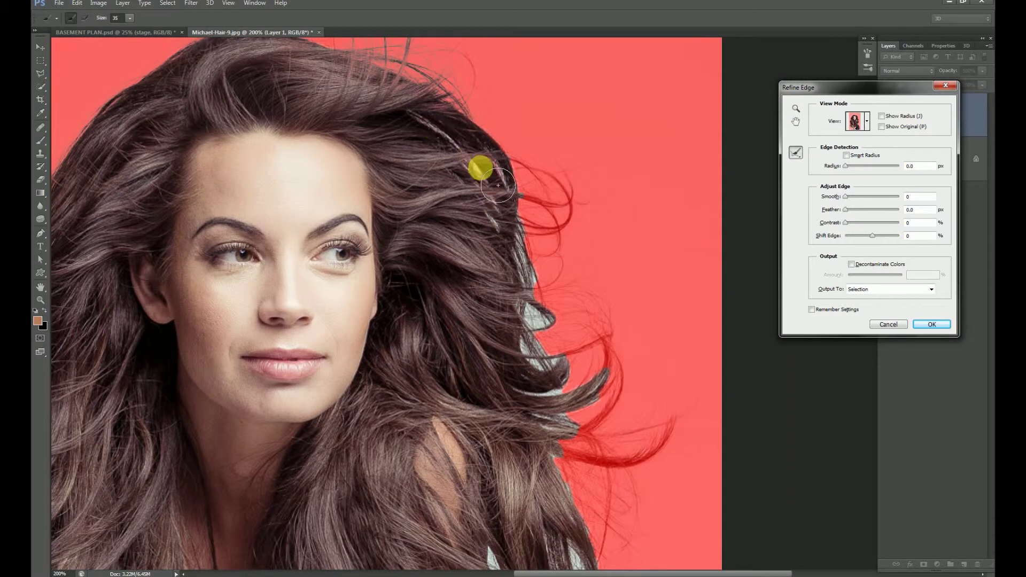
# - Refine the curled and long loose strands along the right hair edge
pyautogui.moveTo(520, 188)
pyautogui.mouseDown()
pyautogui.moveTo(540, 201)
pyautogui.moveTo(547, 233)
pyautogui.moveTo(494, 136)
pyautogui.mouseUp()
pyautogui.moveTo(502, 251)
pyautogui.mouseDown()
pyautogui.moveTo(476, 181)
pyautogui.moveTo(480, 134)
pyautogui.moveTo(545, 139)
pyautogui.mouseUp()
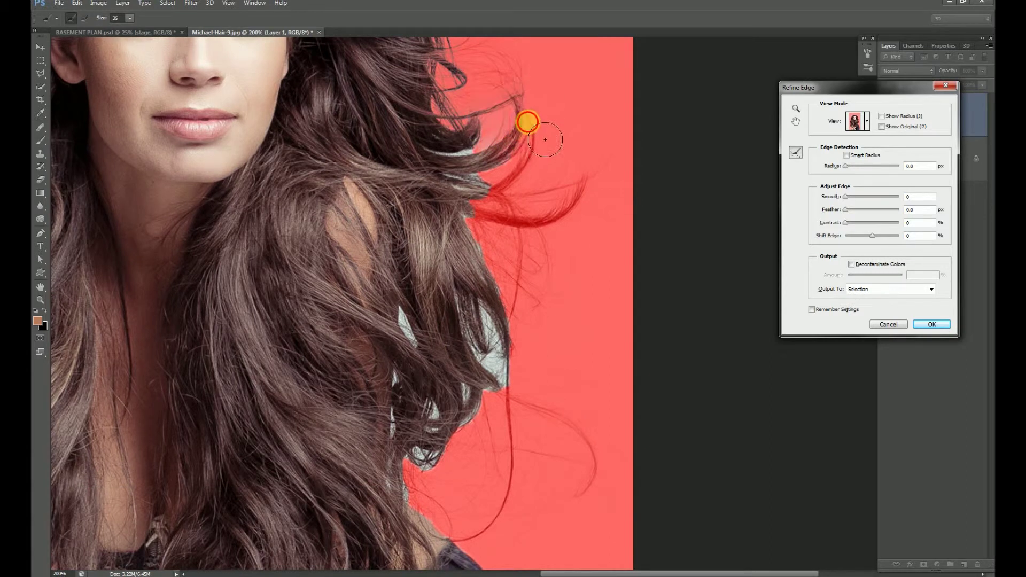
pyautogui.moveTo(470, 190); pyautogui.dragTo(433, 126)
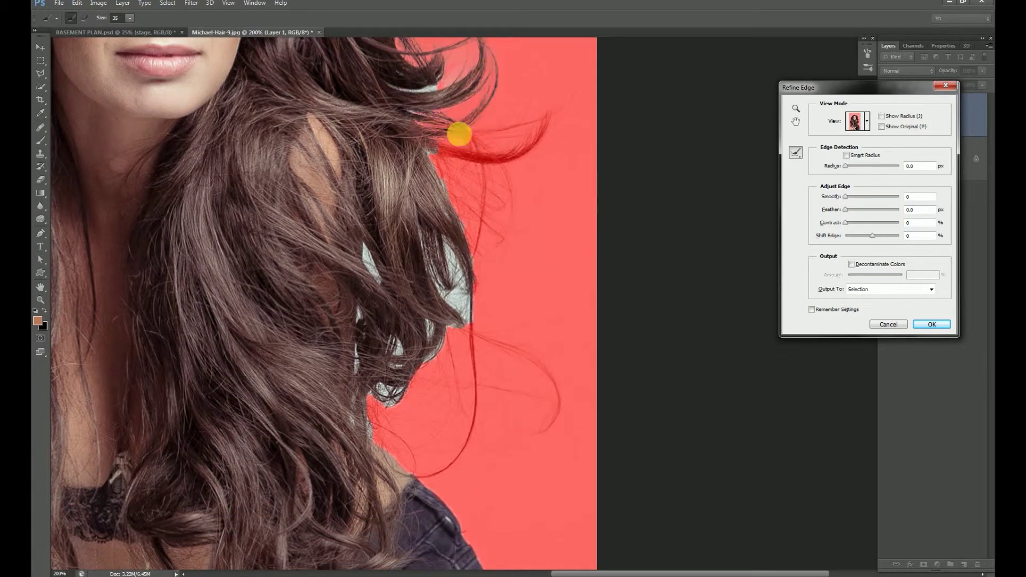
pyautogui.moveTo(459, 134)
pyautogui.mouseDown()
pyautogui.moveTo(482, 165)
pyautogui.moveTo(495, 236)
pyautogui.moveTo(426, 141)
pyautogui.moveTo(466, 238)
pyautogui.moveTo(398, 166)
pyautogui.moveTo(444, 240)
pyautogui.moveTo(457, 144)
pyautogui.moveTo(484, 190)
pyautogui.moveTo(443, 191)
pyautogui.moveTo(414, 219)
pyautogui.mouseUp()
pyautogui.moveTo(511, 129); pyautogui.dragTo(496, 323)
pyautogui.moveTo(499, 171)
pyautogui.mouseDown()
pyautogui.moveTo(572, 217)
pyautogui.moveTo(500, 252)
pyautogui.mouseUp()
pyautogui.moveTo(448, 201)
pyautogui.mouseDown()
pyautogui.moveTo(389, 231)
pyautogui.moveTo(426, 187)
pyautogui.moveTo(407, 115)
pyautogui.mouseUp()
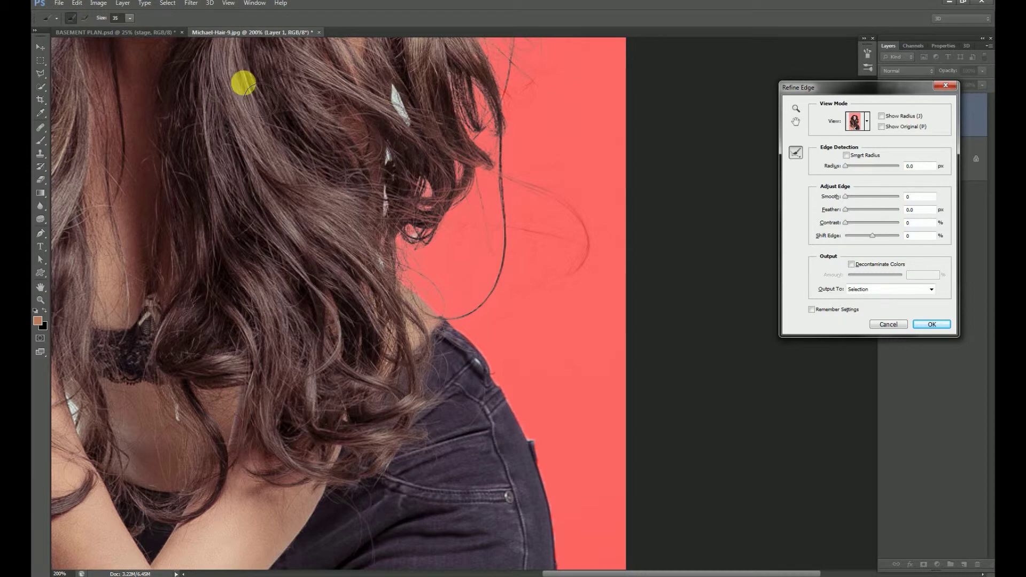
# - Erase refinement from inside the hair and fit the photo in the window
pyautogui.click(80, 20)
pyautogui.moveTo(395, 88); pyautogui.dragTo(419, 136)
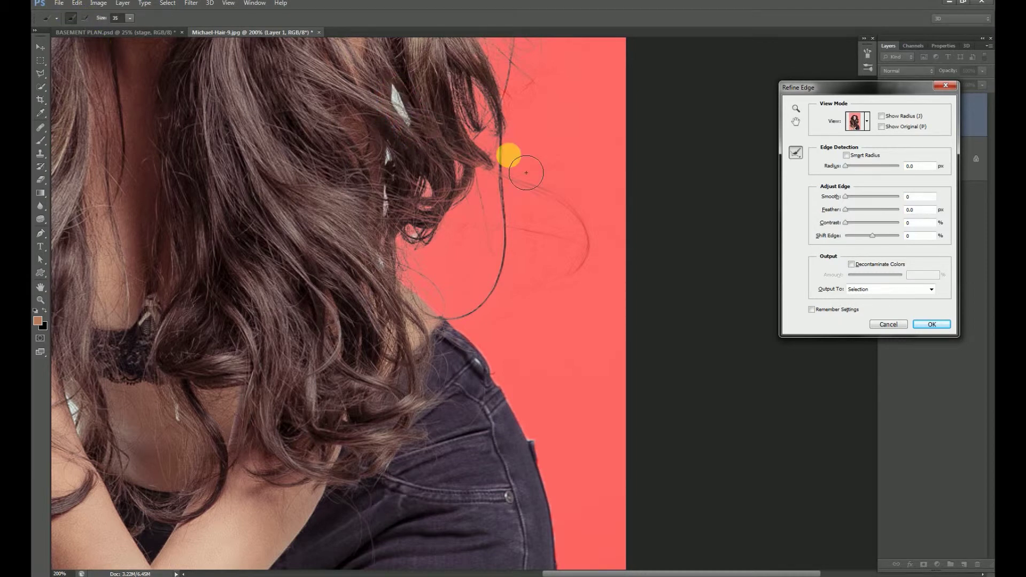
pyautogui.hotkey('ctrl', '0')
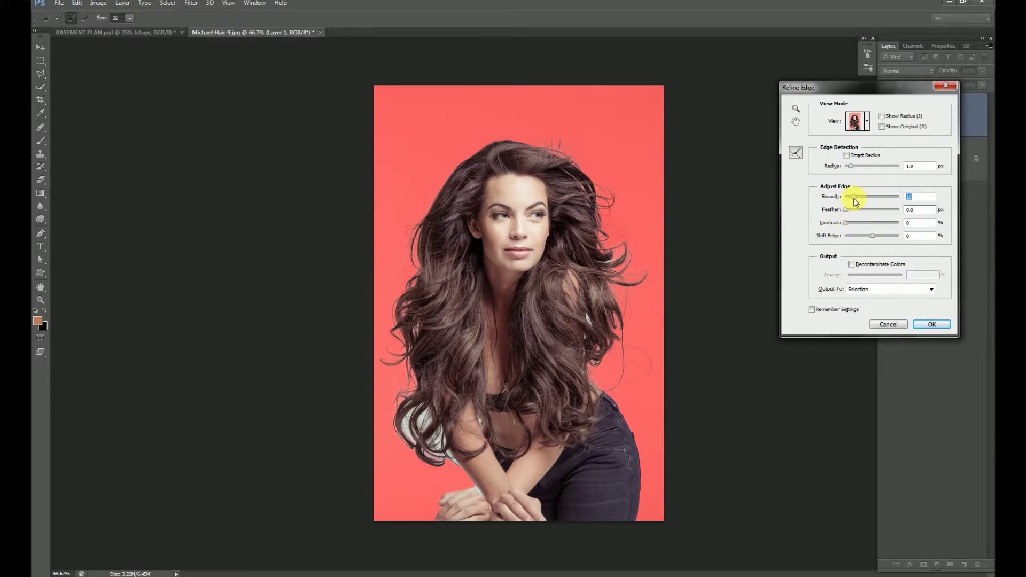
# - Apply the refined selection, copy the cut-out woman onto Layer 2, and select Layer 1
pyautogui.click(932, 326)
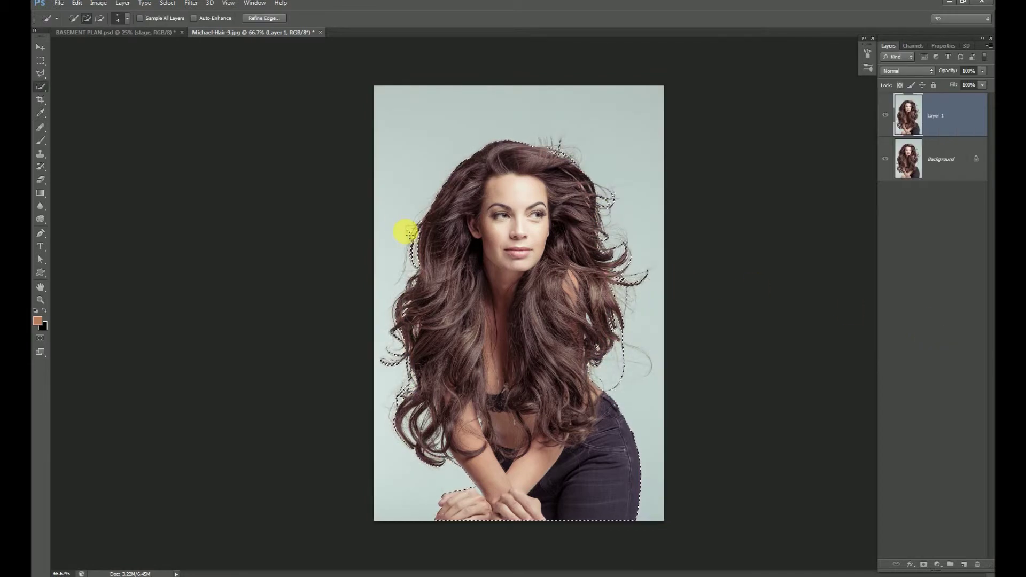
pyautogui.click(102, 6)
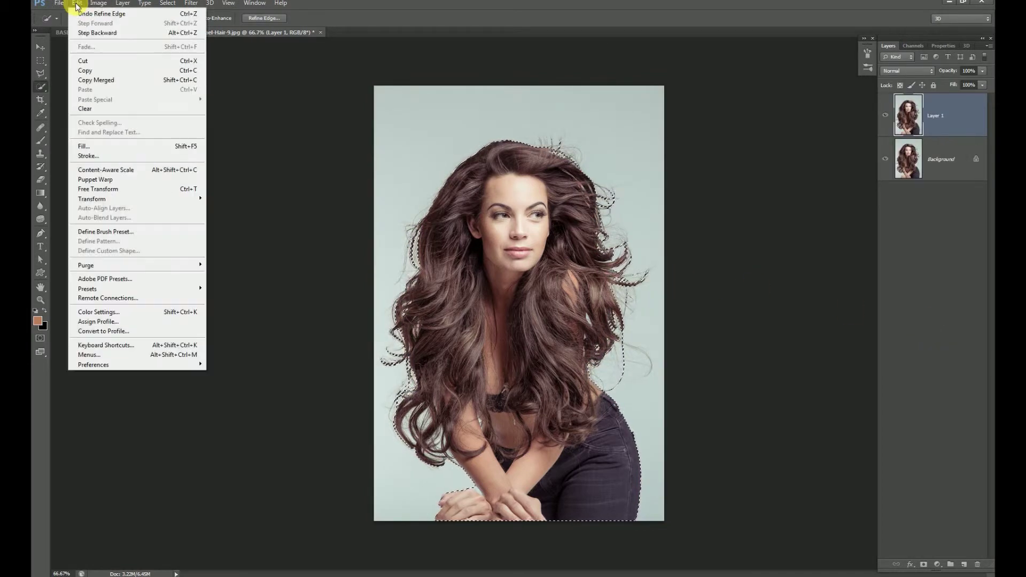
pyautogui.click(425, 7)
pyautogui.hotkey('ctrl', 'j')
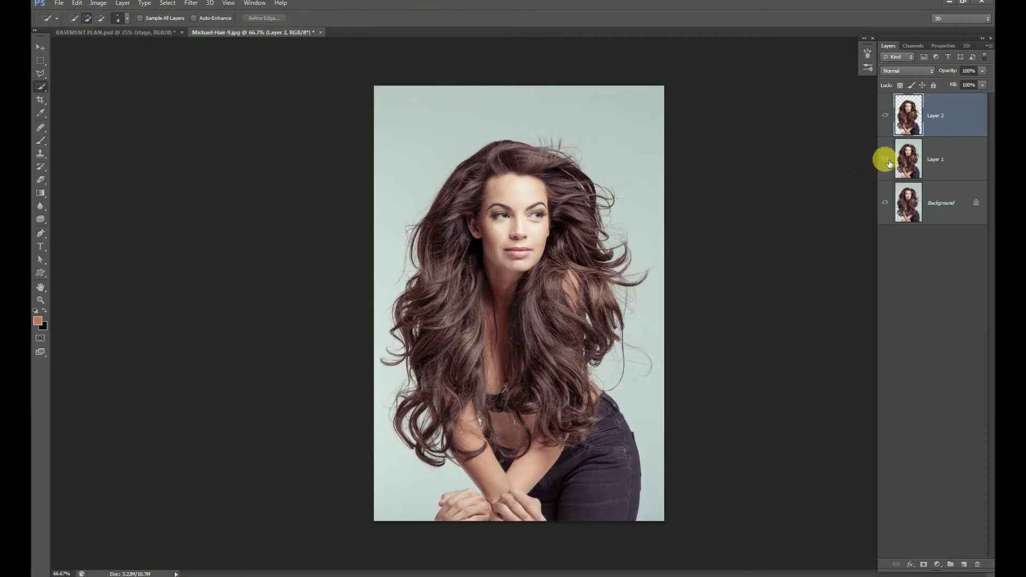
pyautogui.click(960, 161)
# - Add a new Layer 3 above Layer 1 and fill it with white
pyautogui.click(965, 565)
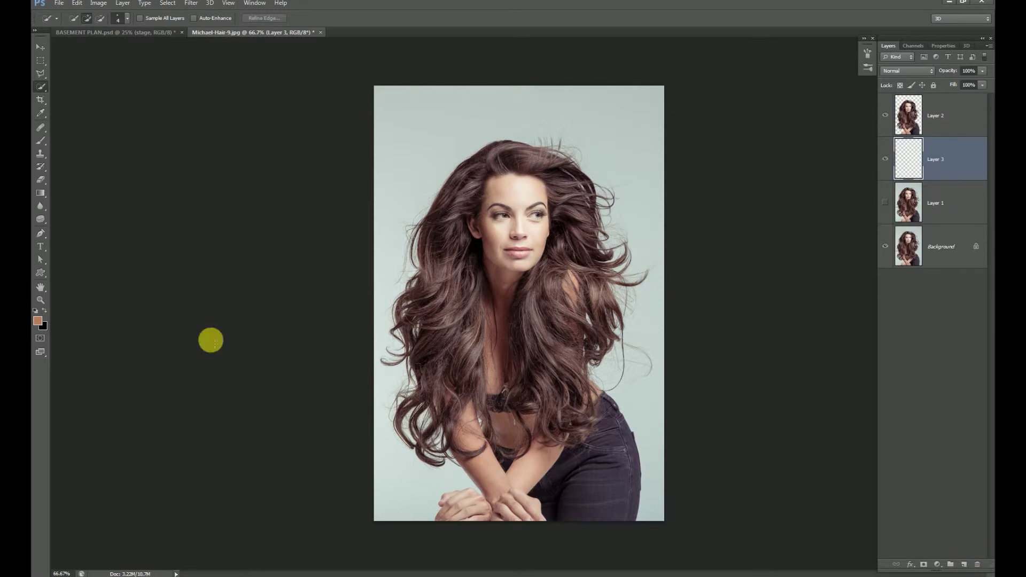
pyautogui.click(38, 323)
pyautogui.moveTo(268, 223); pyautogui.dragTo(197, 179)
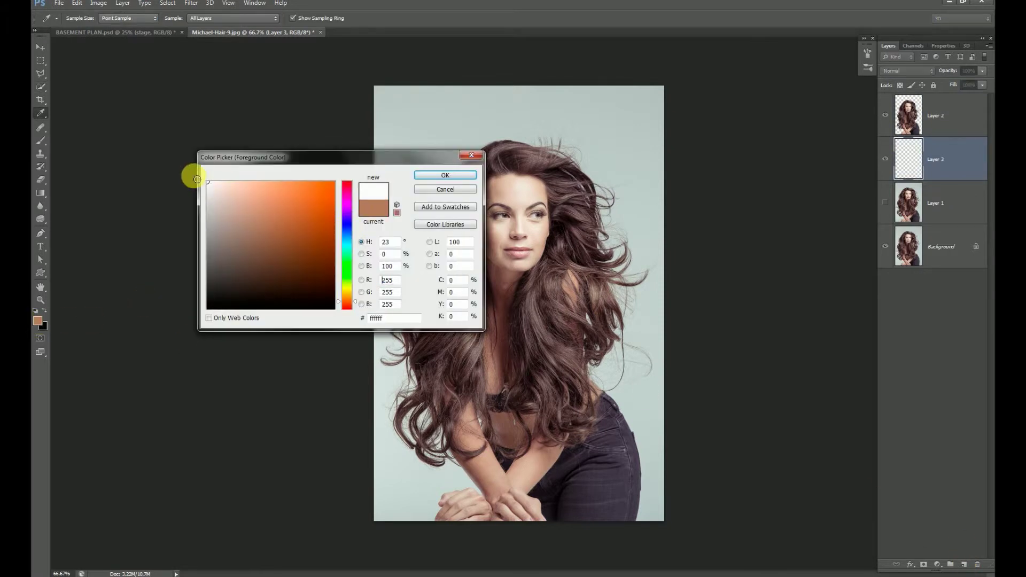
pyautogui.click(445, 176)
pyautogui.press('w')
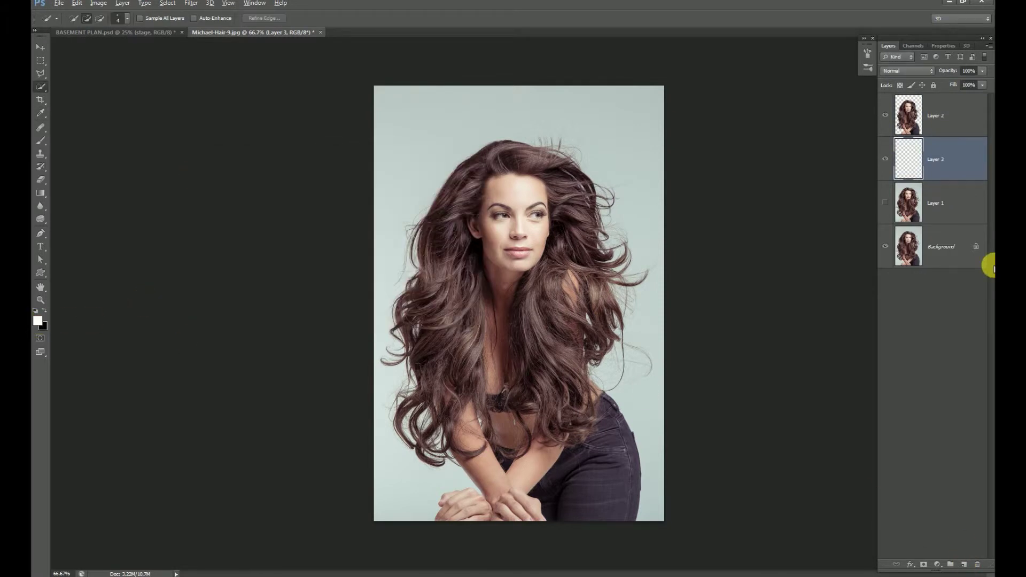
pyautogui.hotkey('alt', 'BackSpace')
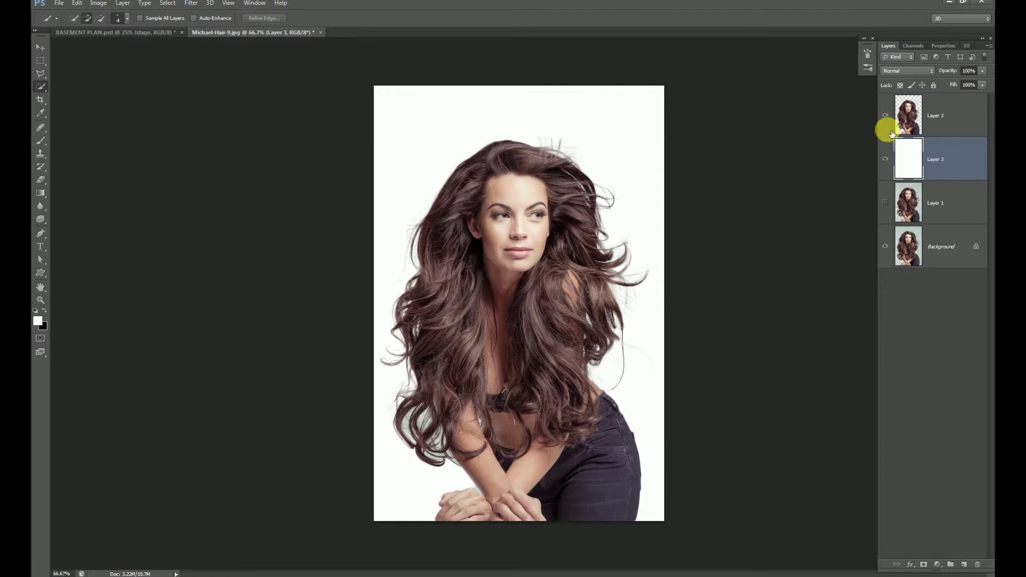
# - Refill Layer 3 with a bright orange foreground colour (ff8b45)
pyautogui.click(38, 322)
pyautogui.moveTo(252, 211); pyautogui.dragTo(303, 159)
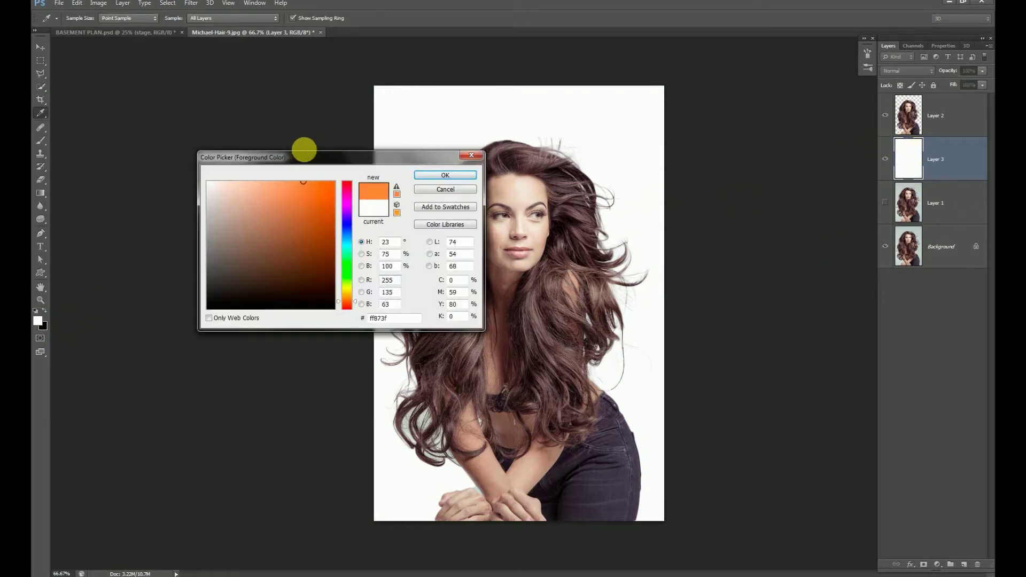
pyautogui.click(444, 175)
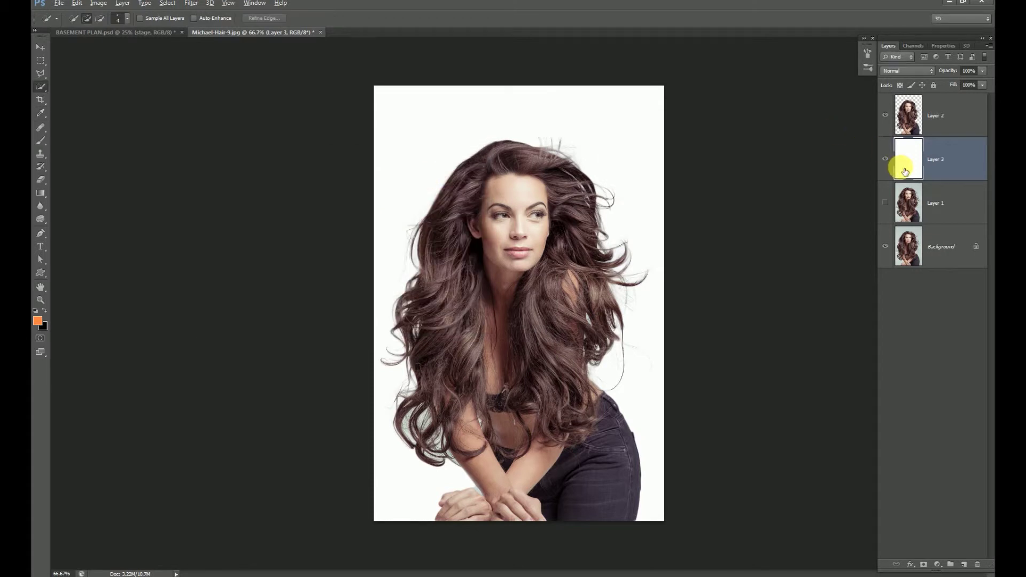
pyautogui.hotkey('alt', 'BackSpace')
pyautogui.scroll(5, 396, 431)
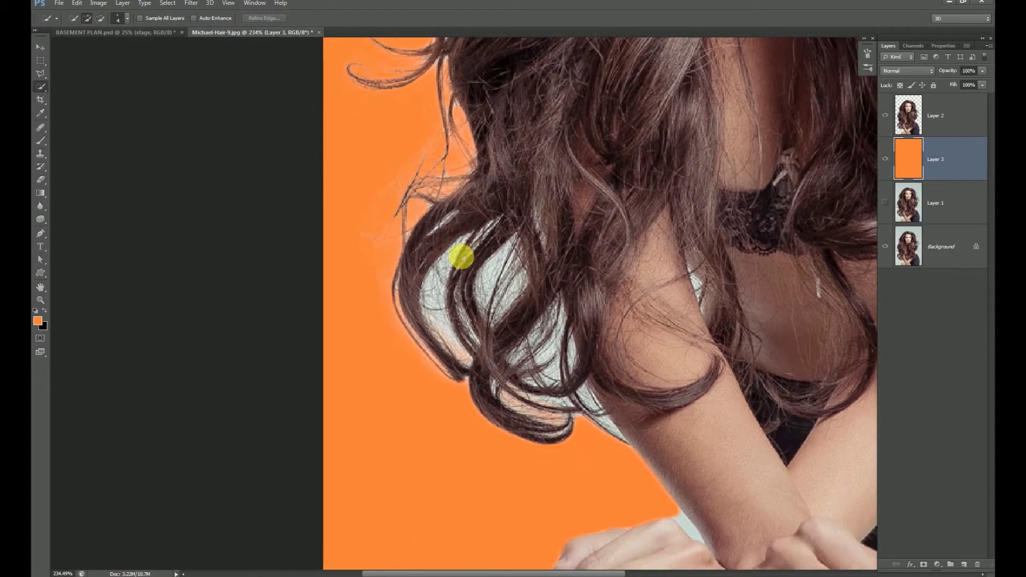
# - Use the Background Eraser at size 150 to start erasing pale backdrop on Layer 2
pyautogui.click(42, 182)
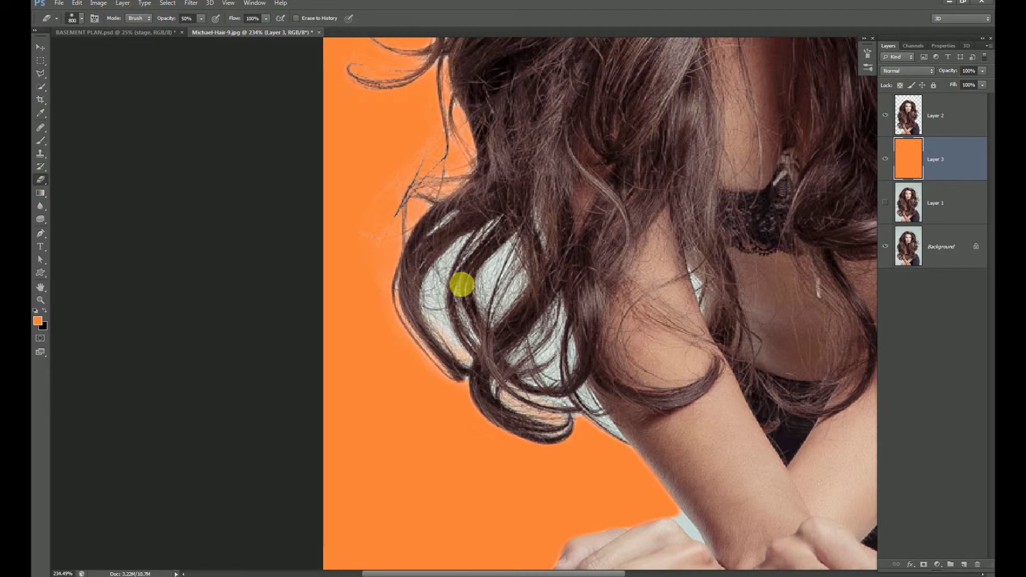
pyautogui.press('[')
pyautogui.press('[')
pyautogui.press('[')
pyautogui.click(43, 182)
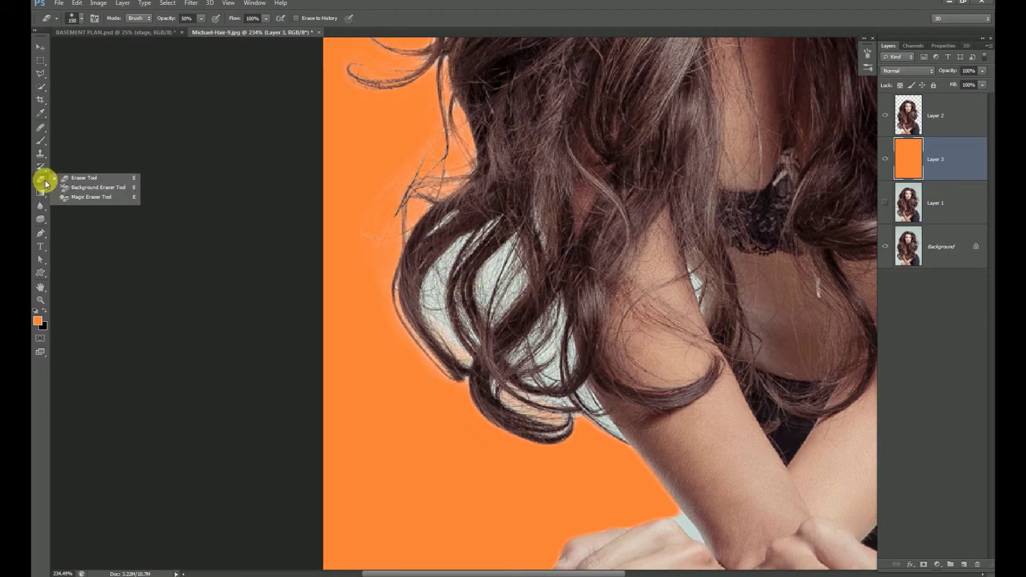
pyautogui.click(98, 187)
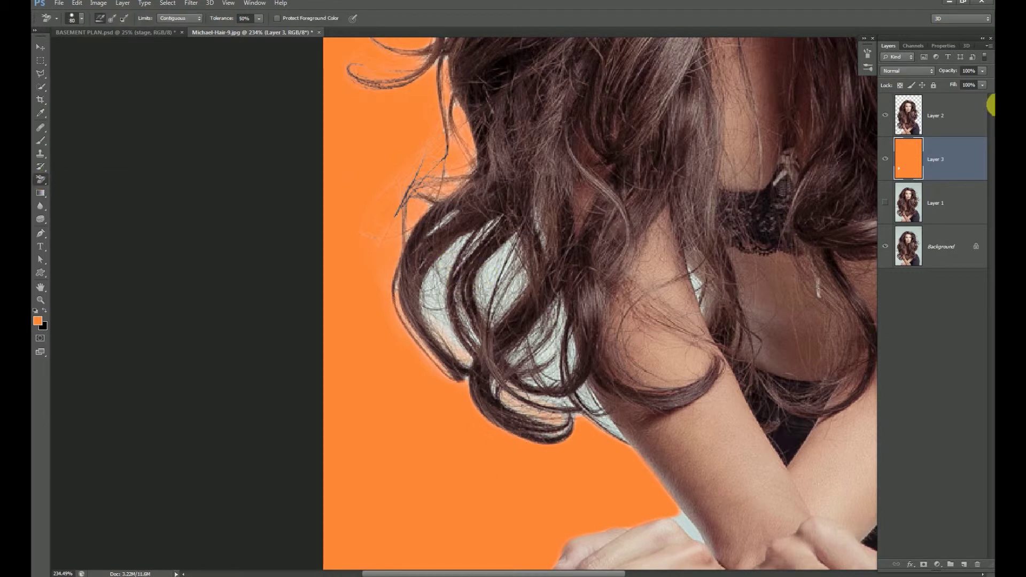
pyautogui.click(955, 120)
pyautogui.moveTo(447, 287)
pyautogui.mouseDown()
pyautogui.moveTo(435, 291)
pyautogui.moveTo(446, 339)
pyautogui.moveTo(492, 271)
pyautogui.moveTo(511, 286)
pyautogui.mouseUp()
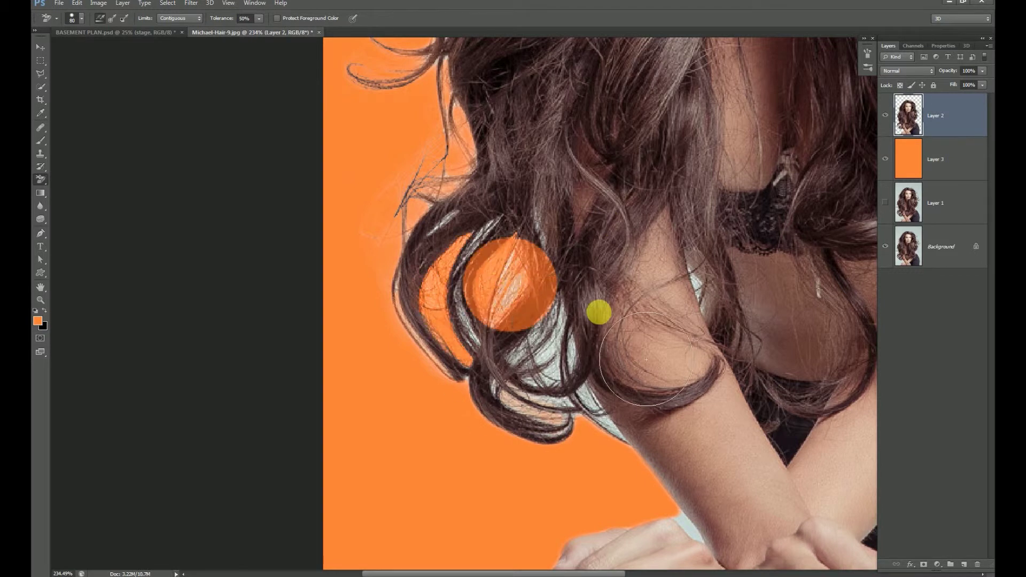
# - Set Background Eraser tolerance to 36% and erase leftover backdrop along the hair near the arm
pyautogui.keyDown('alt'); pyautogui.scroll(-5, 599, 313); pyautogui.keyUp('alt')
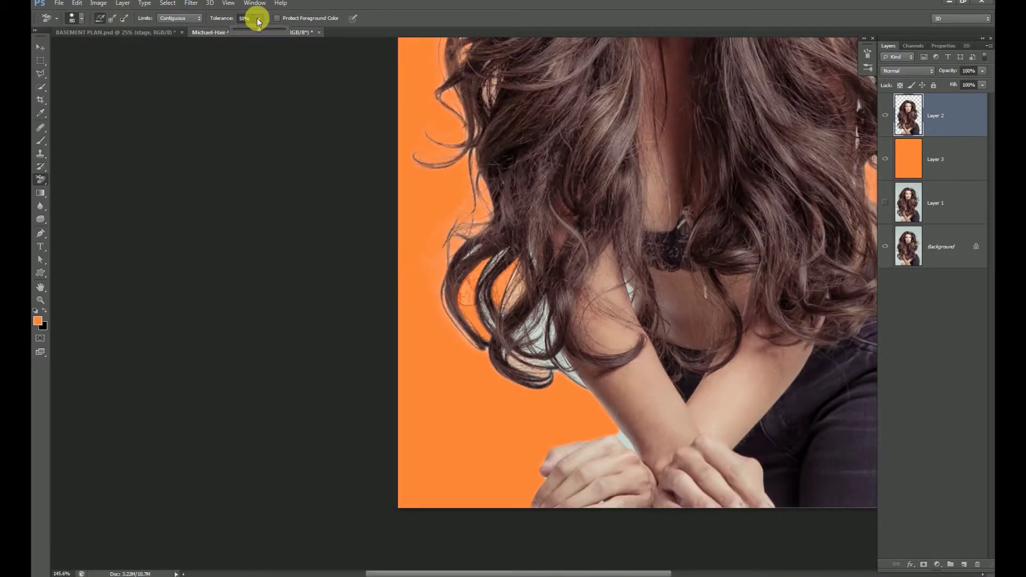
pyautogui.moveTo(253, 30); pyautogui.dragTo(253, 30)
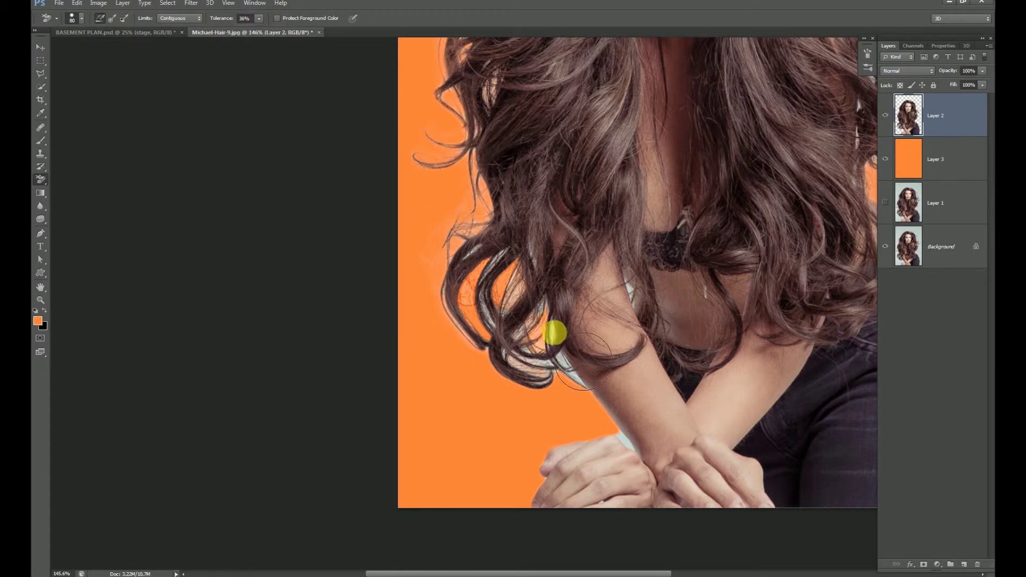
pyautogui.moveTo(604, 405); pyautogui.dragTo(564, 389)
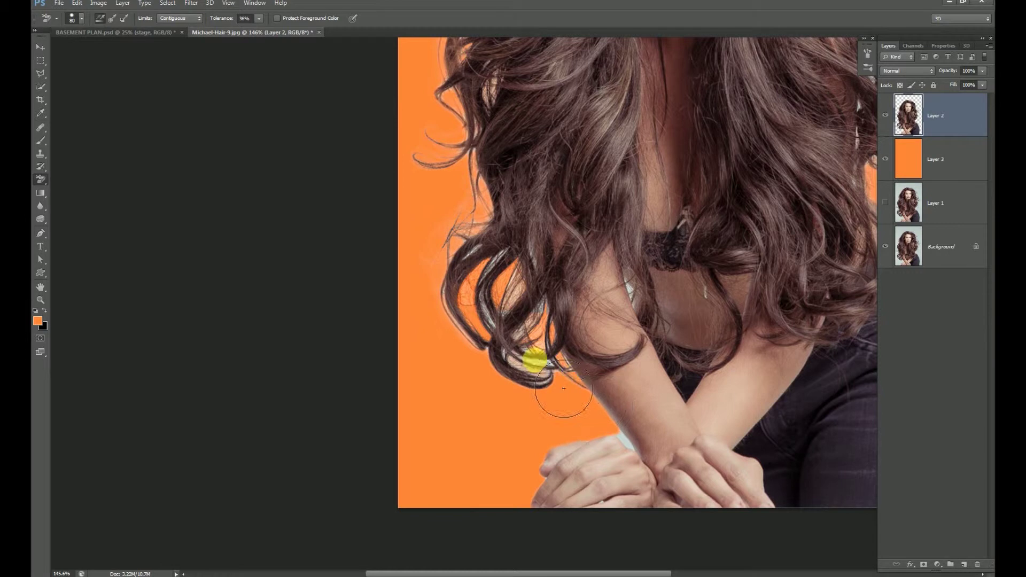
pyautogui.click(549, 363)
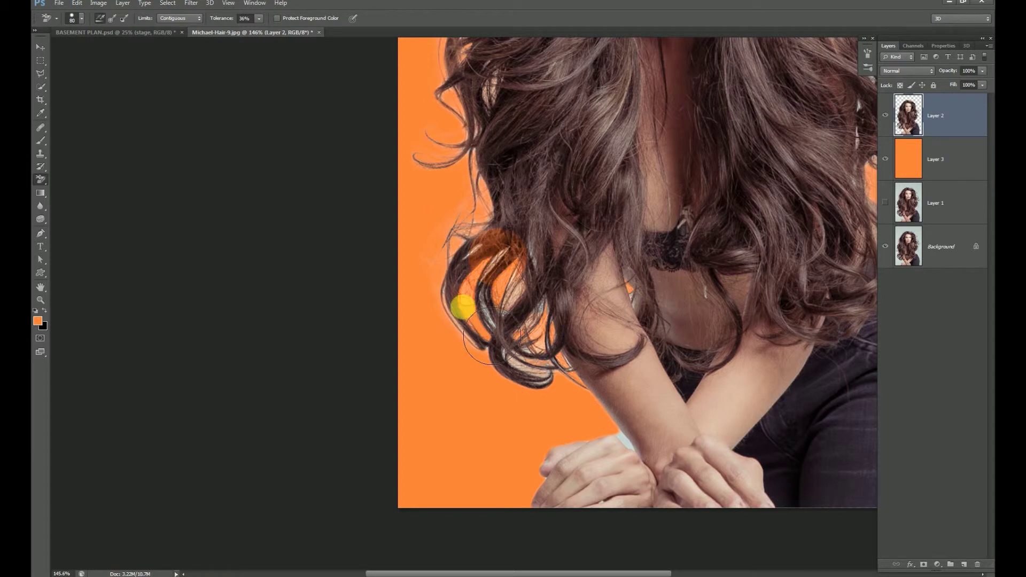
pyautogui.scroll(-2, 458, 298)
pyautogui.scroll(2, 731, 202)
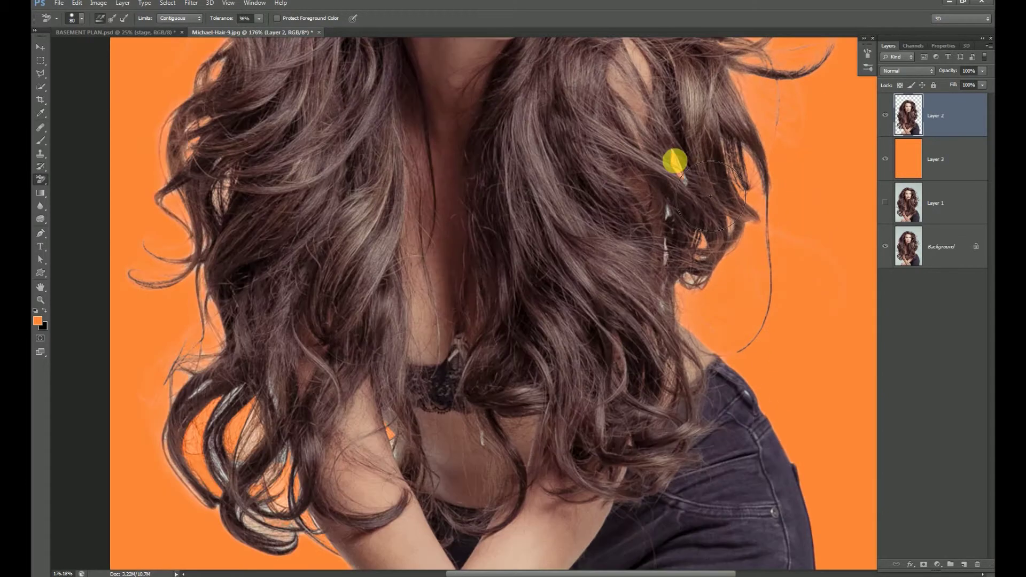
pyautogui.scroll(-2, 705, 300)
pyautogui.scroll(-1, 705, 267)
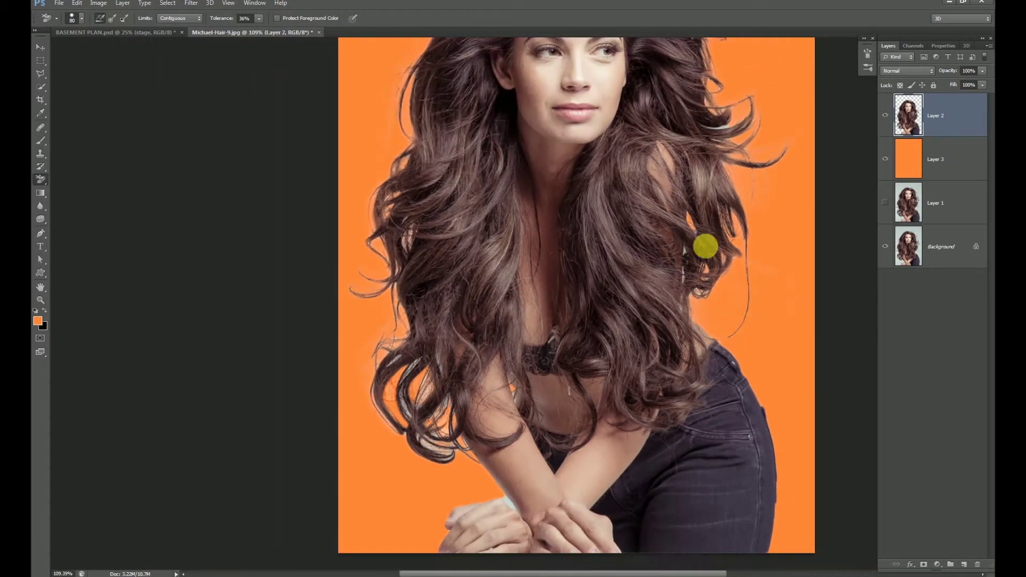
pyautogui.scroll(3, 690, 321)
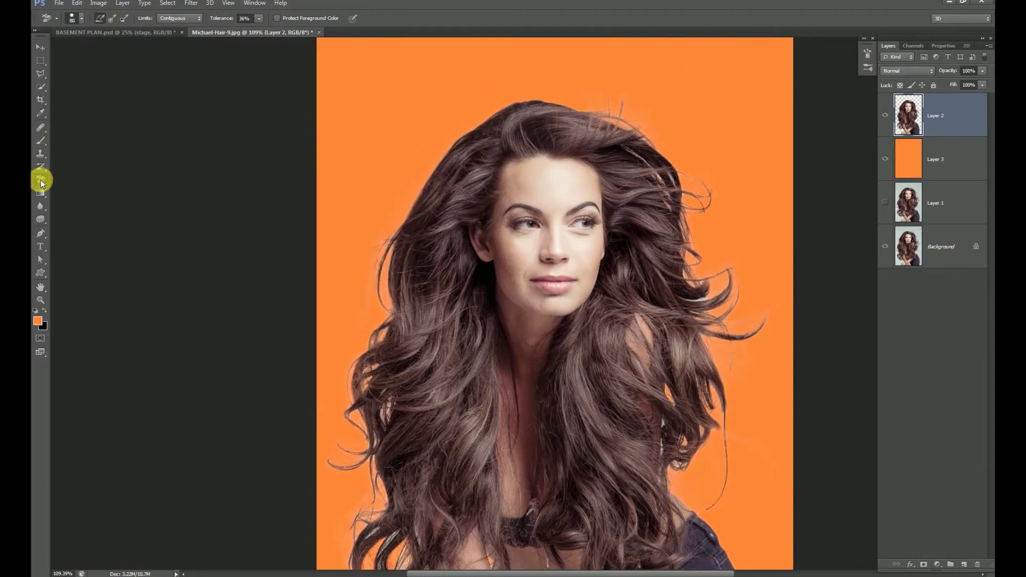
pyautogui.click(41, 211)
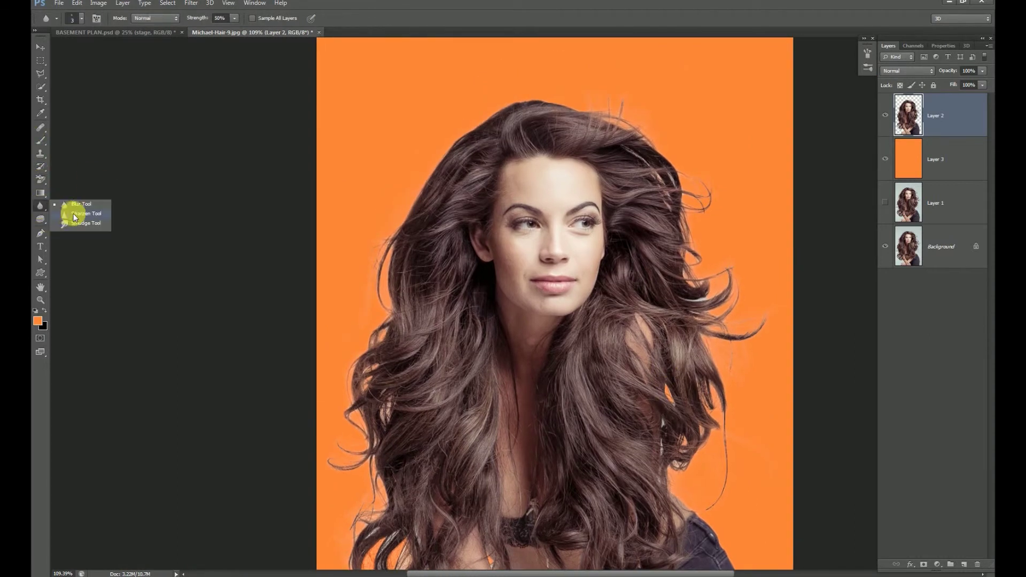
pyautogui.click(75, 223)
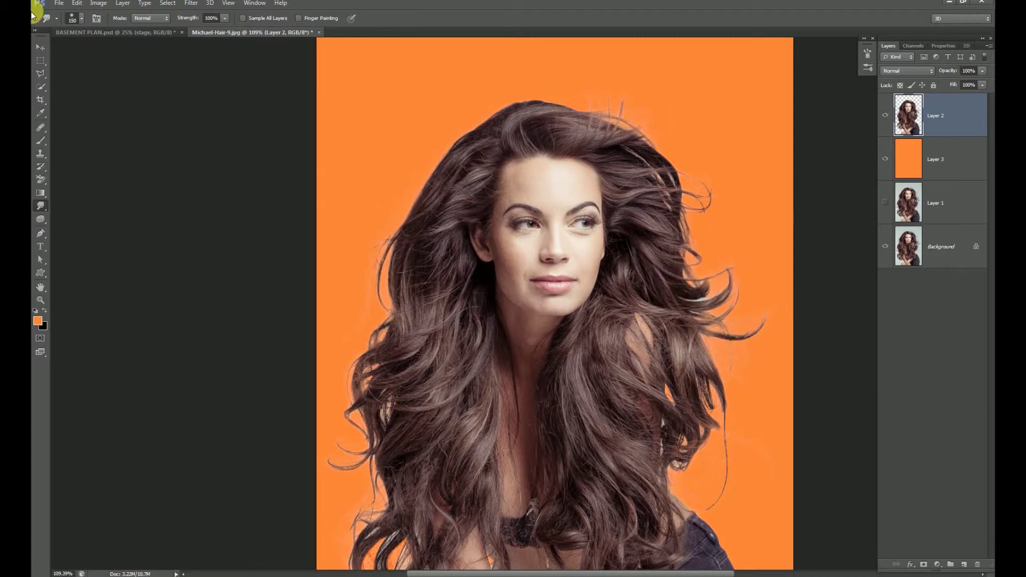
pyautogui.click(40, 47)
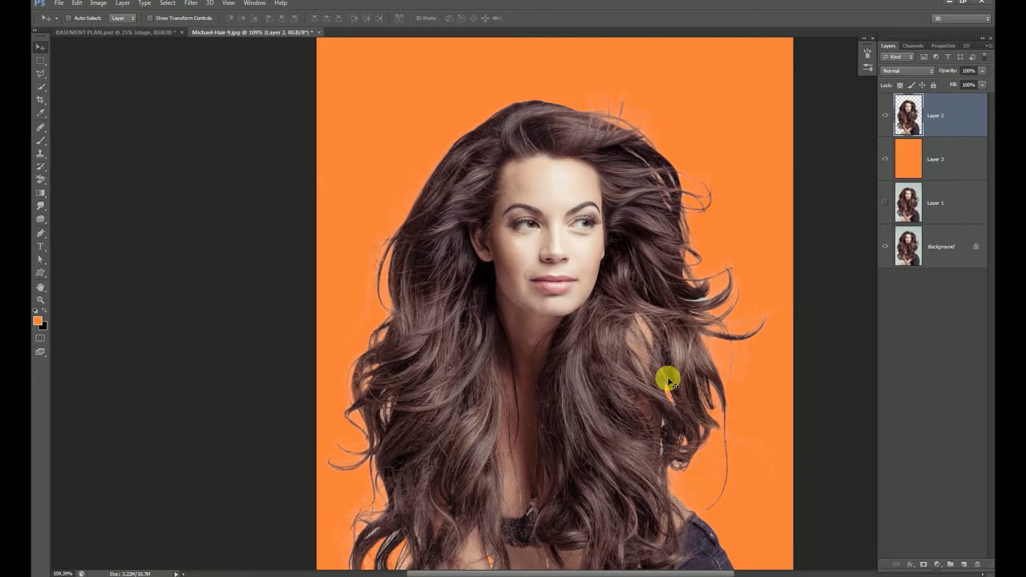
pyautogui.hotkey('ctrl', 'e')
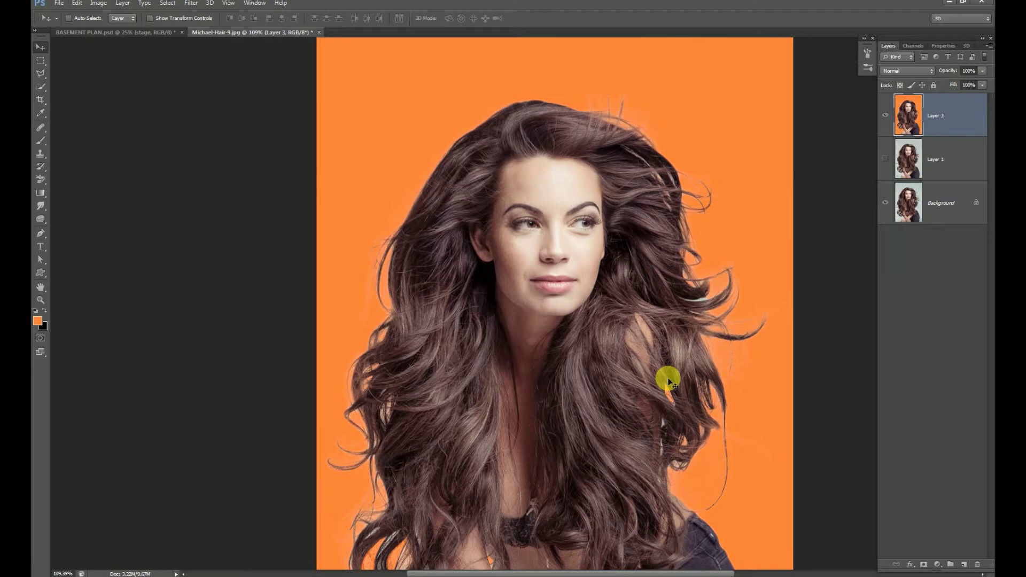
pyautogui.hotkey('ctrl', 'z')
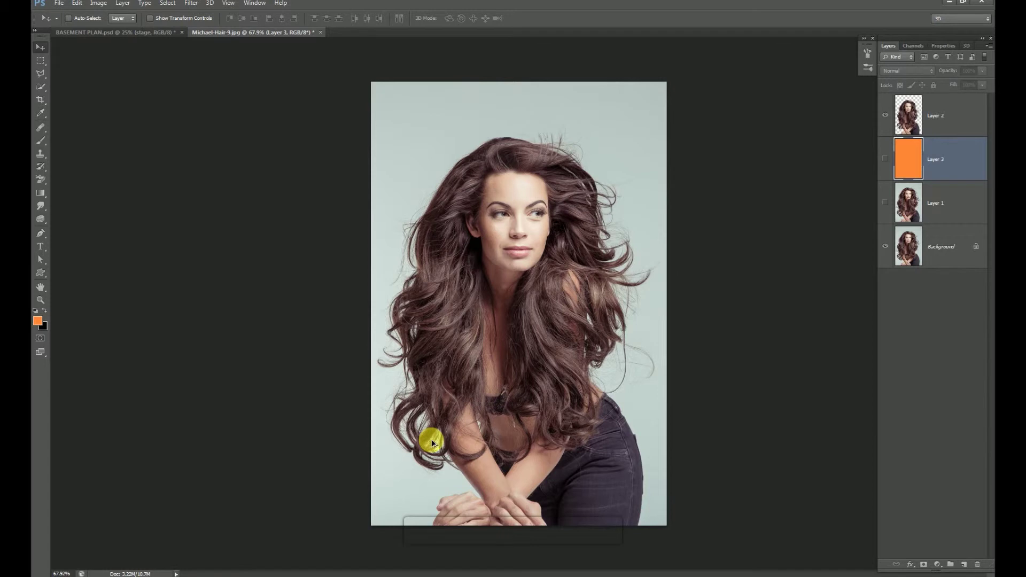
pyautogui.scroll(4, 411, 454)
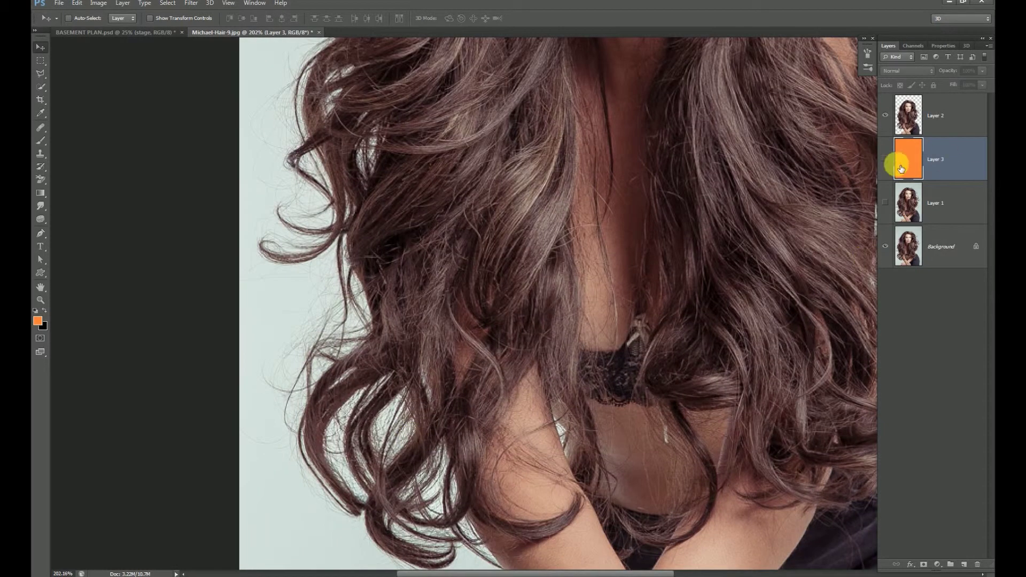
pyautogui.click(885, 159)
pyautogui.scroll(3, 392, 433)
pyautogui.moveTo(393, 433); pyautogui.dragTo(468, 374)
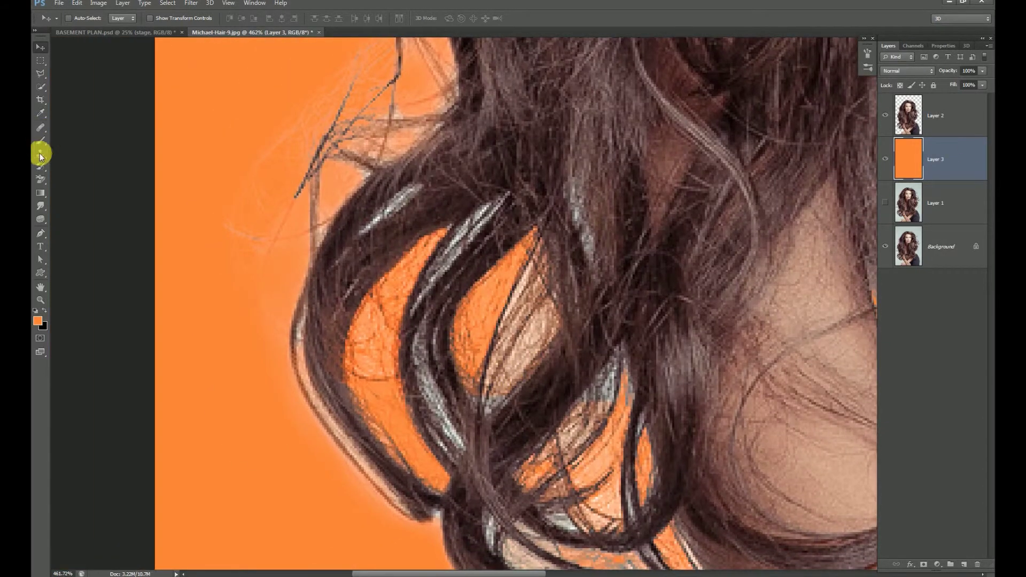
pyautogui.moveTo(40, 179); pyautogui.dragTo(82, 184)
pyautogui.moveTo(481, 229); pyautogui.dragTo(477, 218)
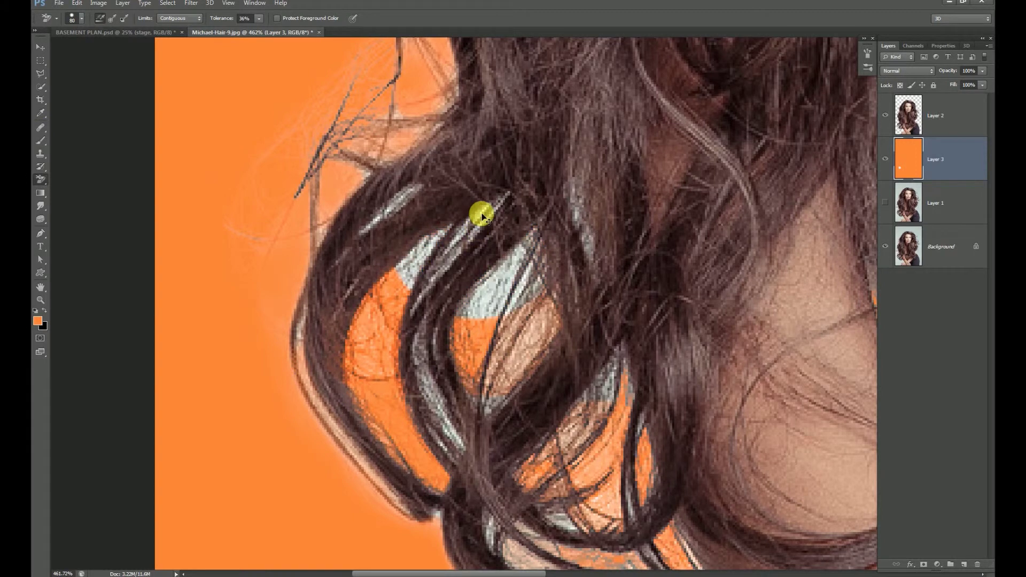
pyautogui.hotkey('ctrl', 'z')
# - On Layer 2, erase pale pixels inside the shoulder curls and along the outer hair edge
pyautogui.click(970, 104)
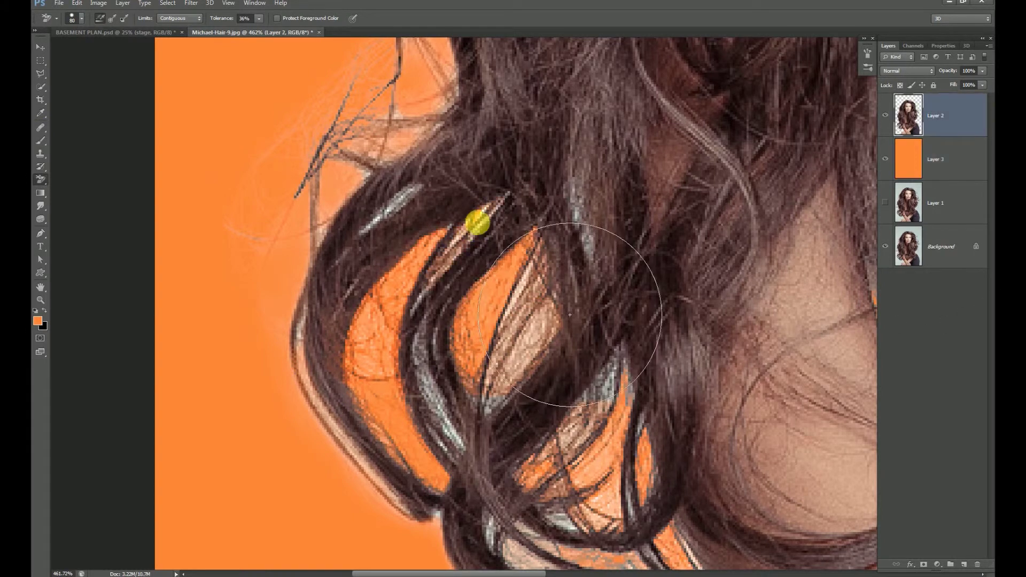
pyautogui.moveTo(394, 204); pyautogui.dragTo(331, 228)
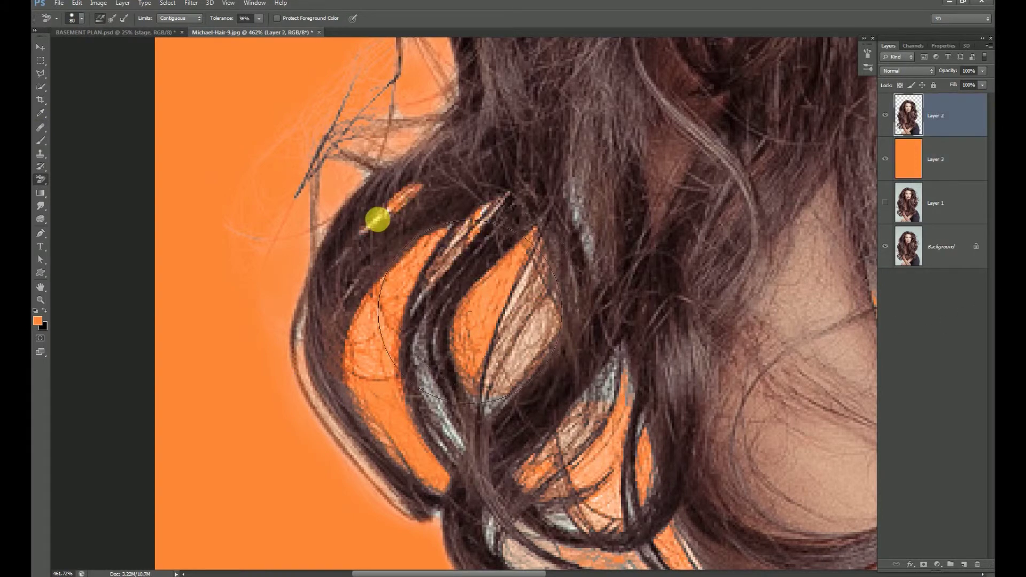
pyautogui.moveTo(424, 319); pyautogui.dragTo(531, 447)
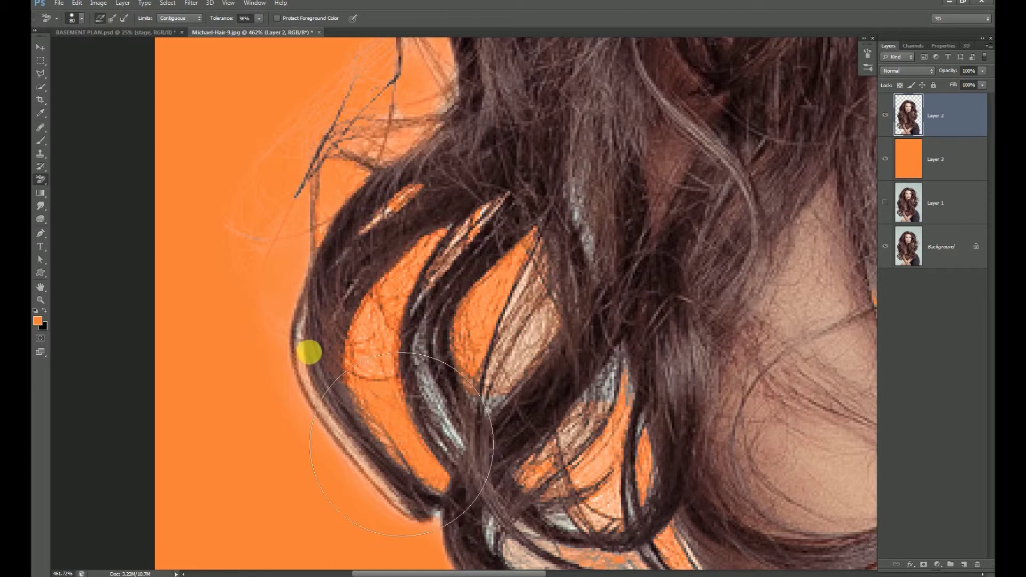
pyautogui.scroll(-2, 531, 447)
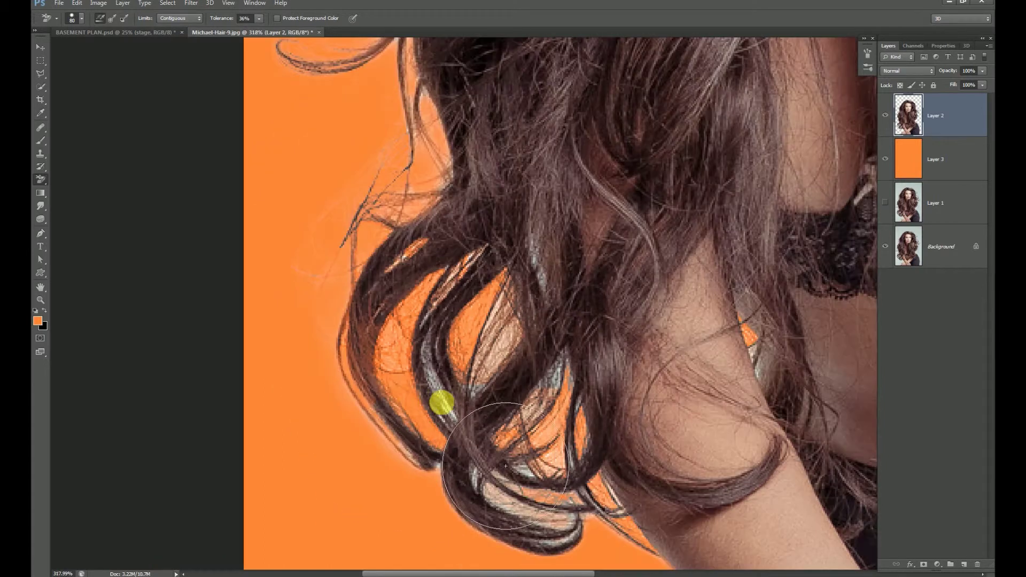
pyautogui.moveTo(532, 448)
pyautogui.mouseDown()
pyautogui.moveTo(495, 420)
pyautogui.moveTo(564, 405)
pyautogui.moveTo(524, 337)
pyautogui.moveTo(502, 398)
pyautogui.moveTo(517, 383)
pyautogui.moveTo(513, 390)
pyautogui.moveTo(554, 381)
pyautogui.moveTo(550, 393)
pyautogui.mouseUp()
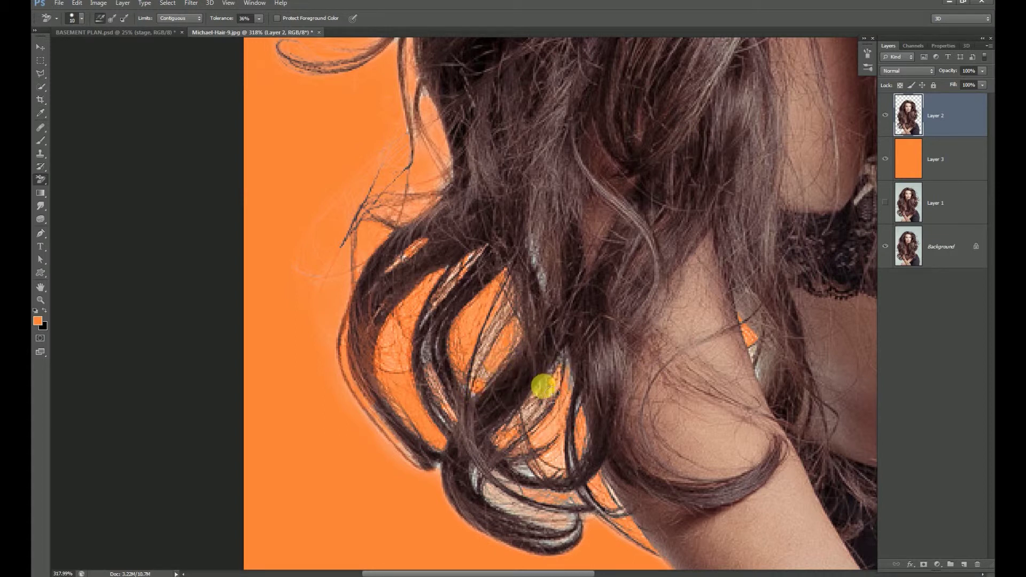
# - Zoom in and erase pale background between the hair strands beside the shoulder
pyautogui.scroll(3, 534, 384)
pyautogui.scroll(2, 527, 331)
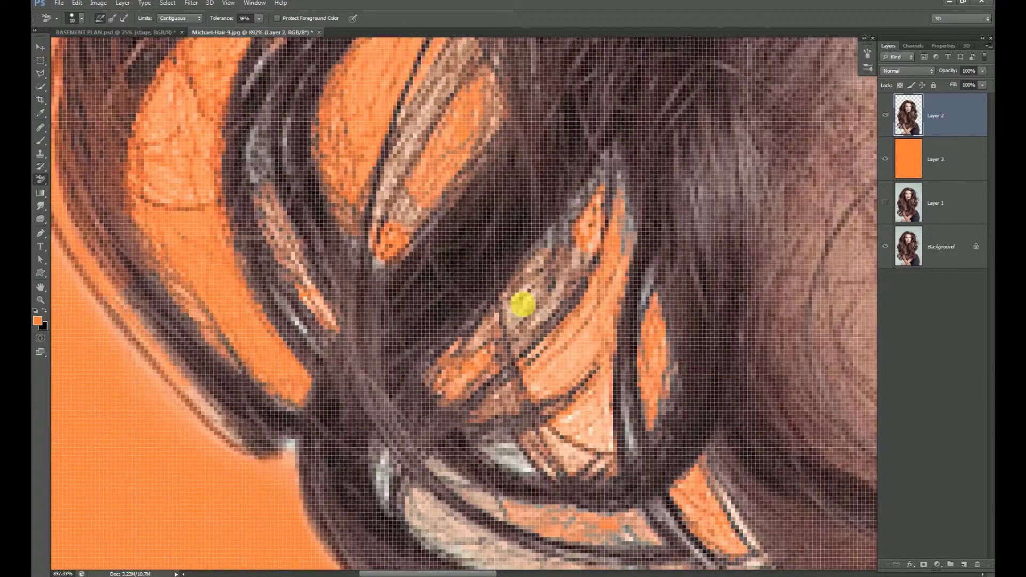
pyautogui.scroll(2, 502, 318)
pyautogui.moveTo(495, 370)
pyautogui.mouseDown()
pyautogui.moveTo(622, 267)
pyautogui.moveTo(556, 264)
pyautogui.mouseUp()
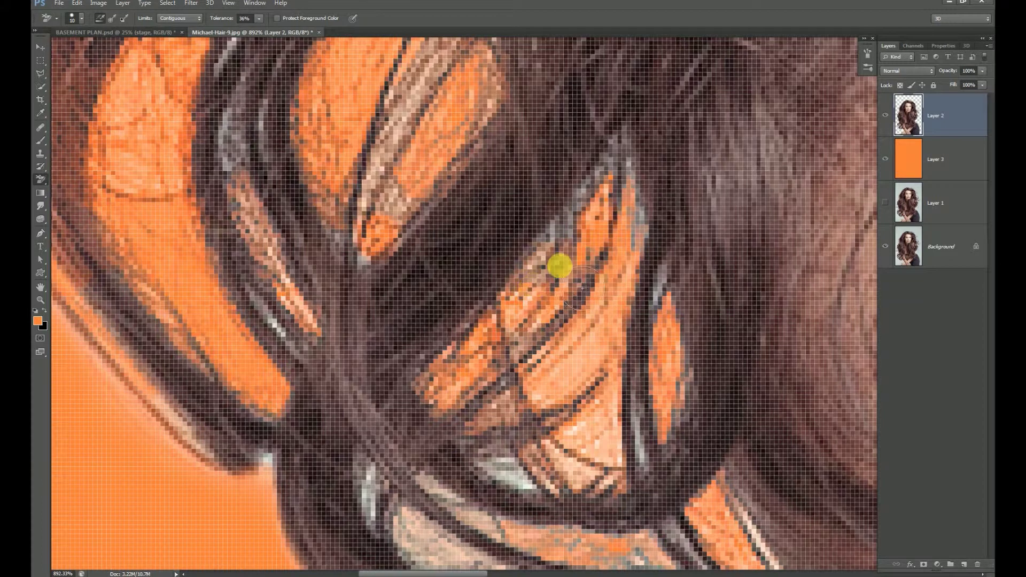
pyautogui.scroll(-3, 586, 372)
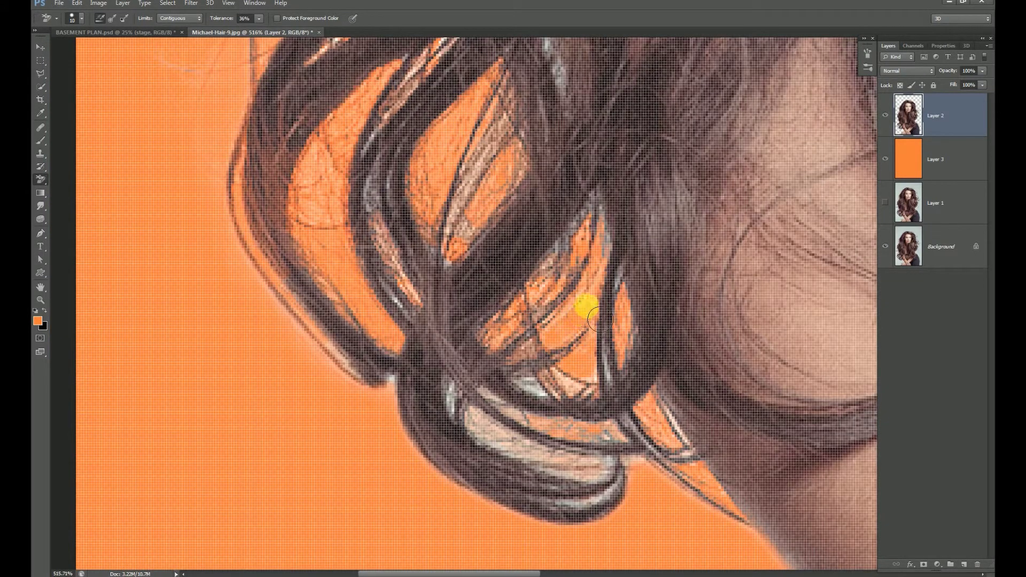
# - Erase more pale pixels inside the lowest shoulder curl and zoom around to inspect it
pyautogui.moveTo(572, 350); pyautogui.dragTo(605, 310)
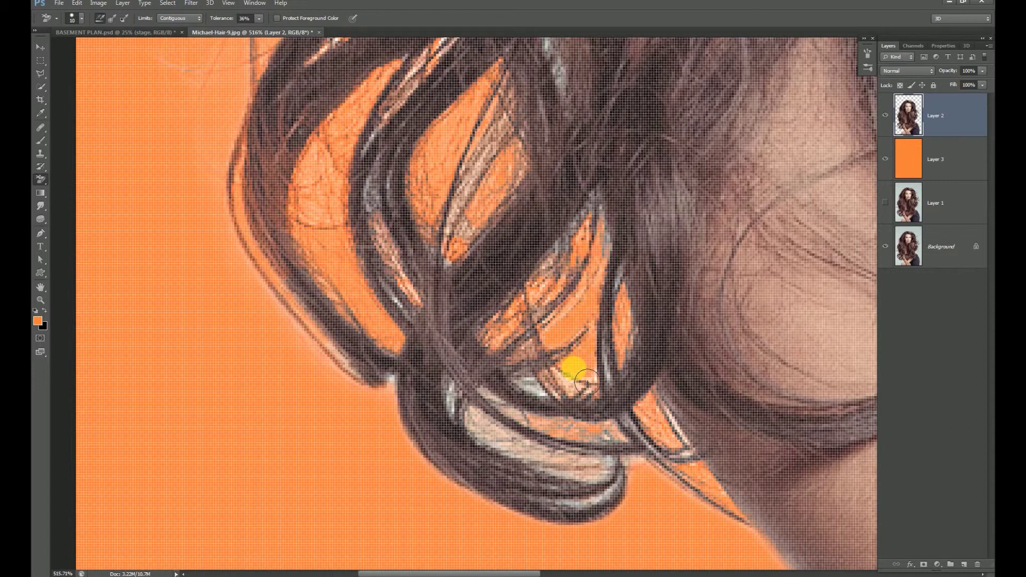
pyautogui.scroll(-3, 593, 394)
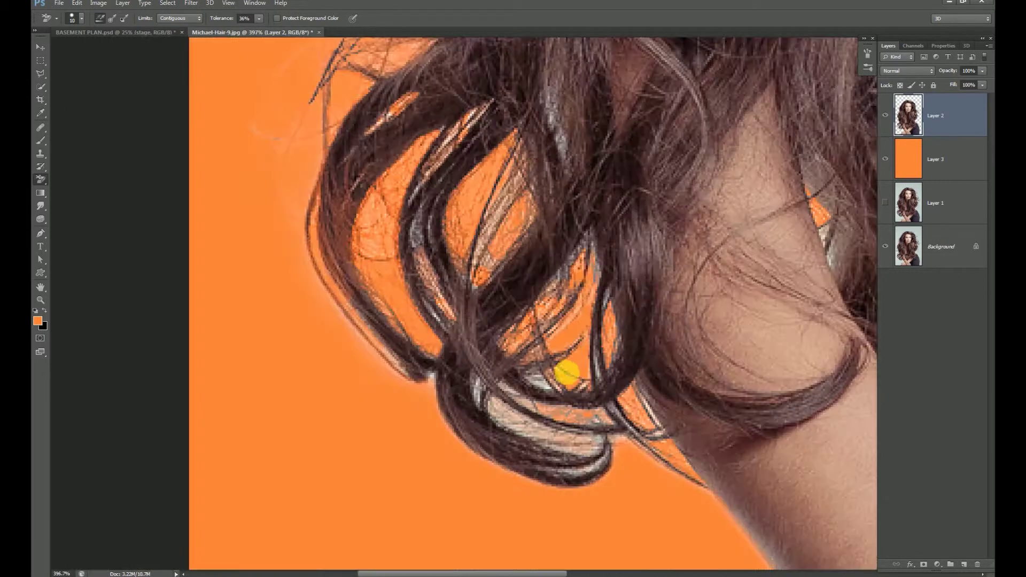
pyautogui.scroll(4, 585, 325)
pyautogui.scroll(-2, 600, 357)
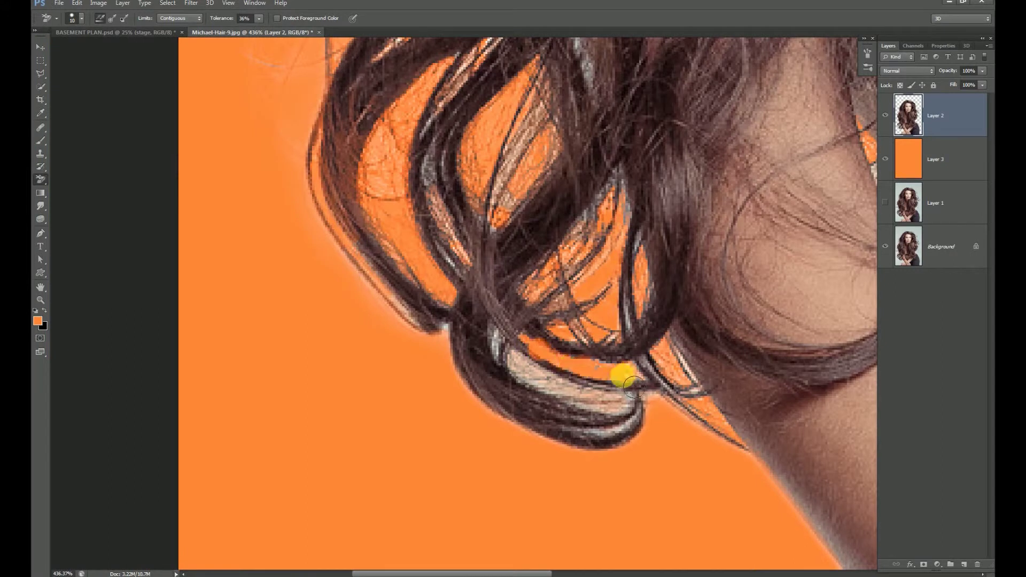
pyautogui.scroll(-4, 594, 367)
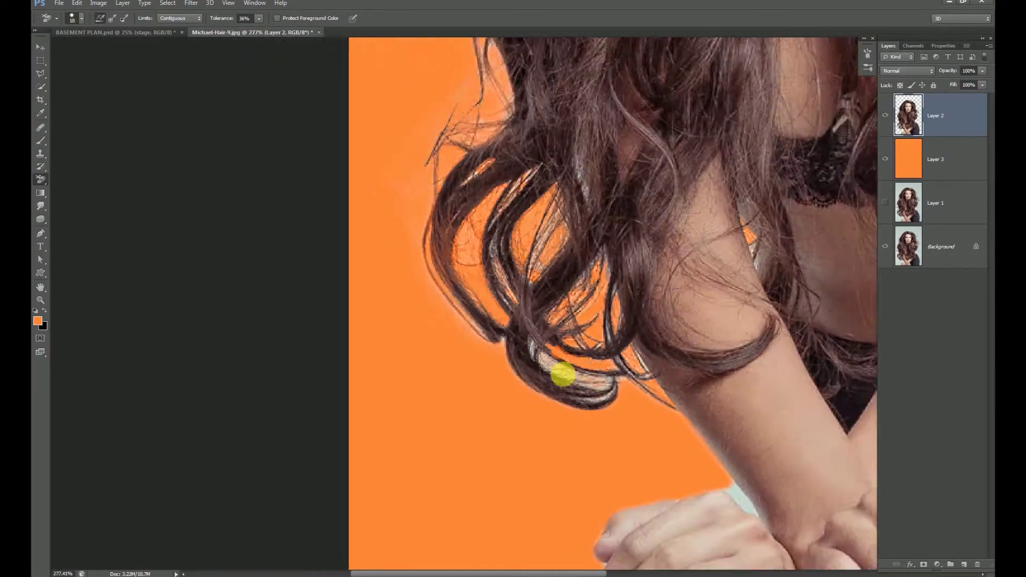
pyautogui.scroll(6, 561, 367)
pyautogui.scroll(-3, 531, 350)
pyautogui.scroll(2, 539, 355)
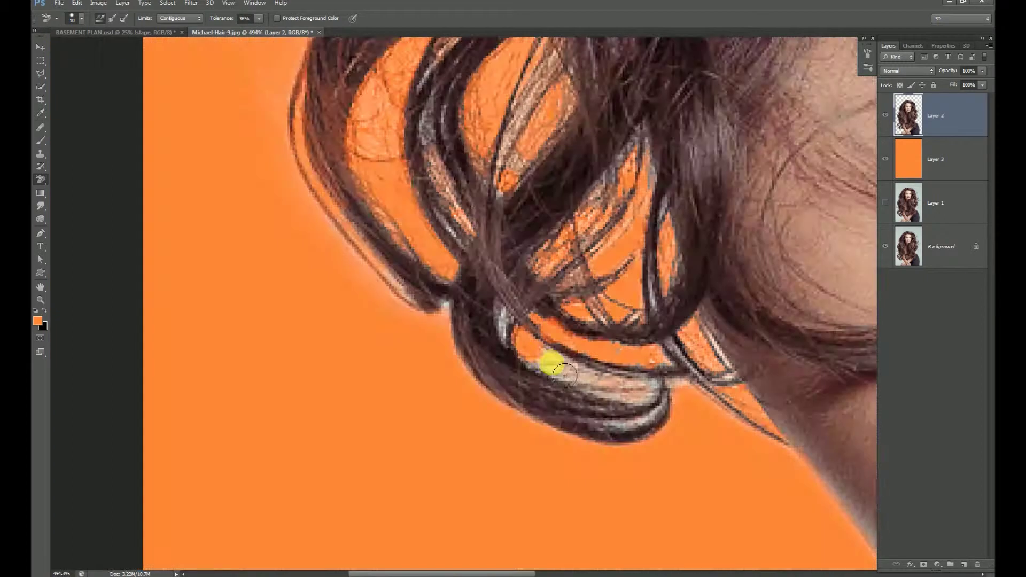
pyautogui.scroll(2, 550, 362)
pyautogui.scroll(-5, 568, 383)
pyautogui.scroll(1, 559, 370)
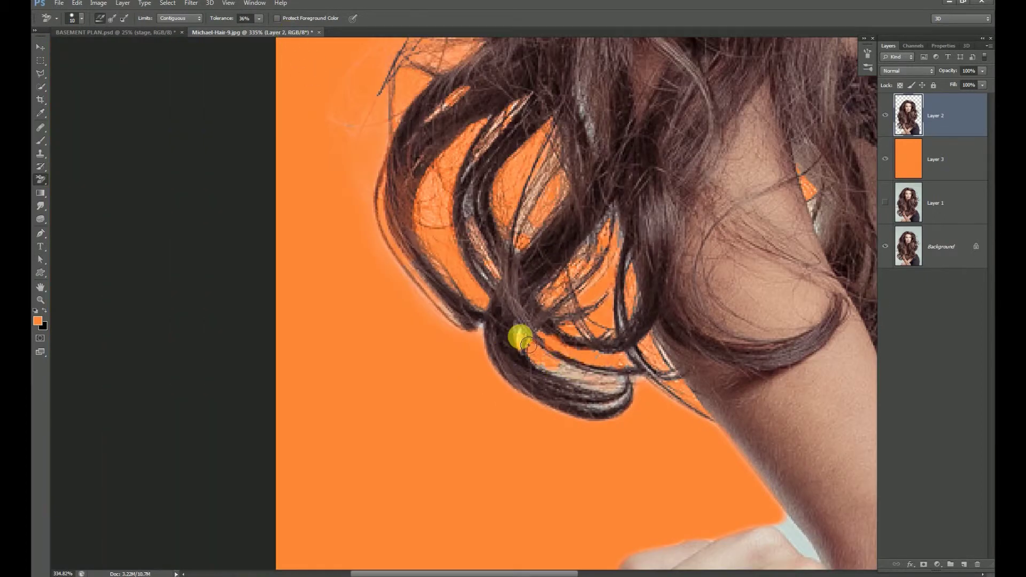
pyautogui.scroll(-2, 551, 374)
pyautogui.scroll(-2, 577, 395)
pyautogui.scroll(3, 580, 394)
pyautogui.scroll(3, 593, 403)
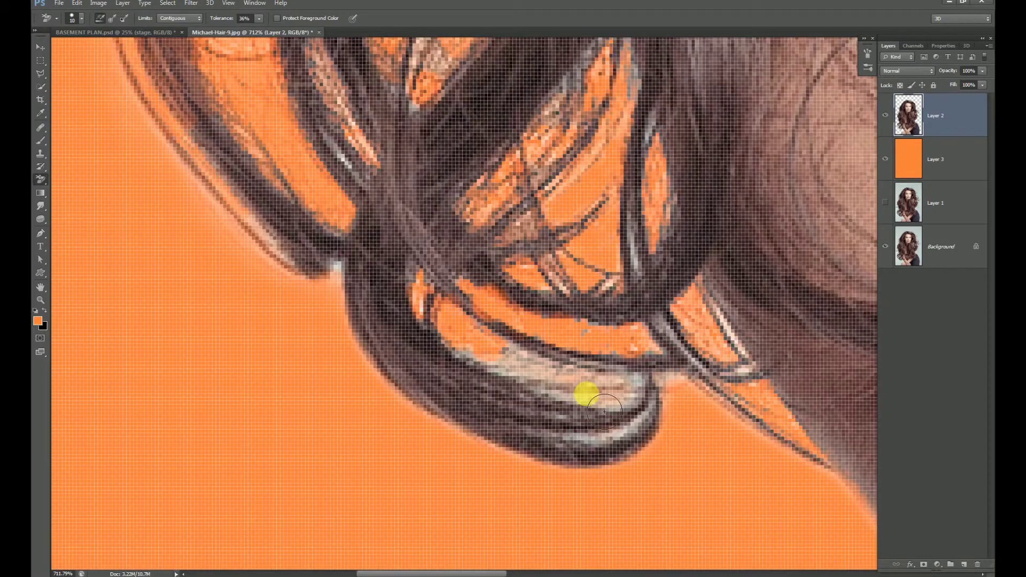
pyautogui.scroll(-3, 622, 404)
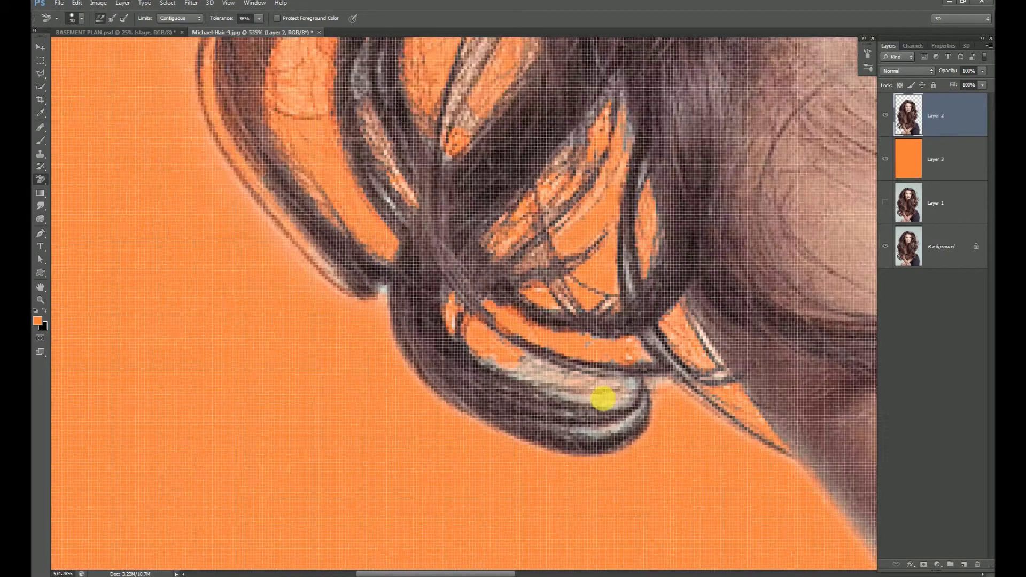
pyautogui.scroll(-1, 600, 401)
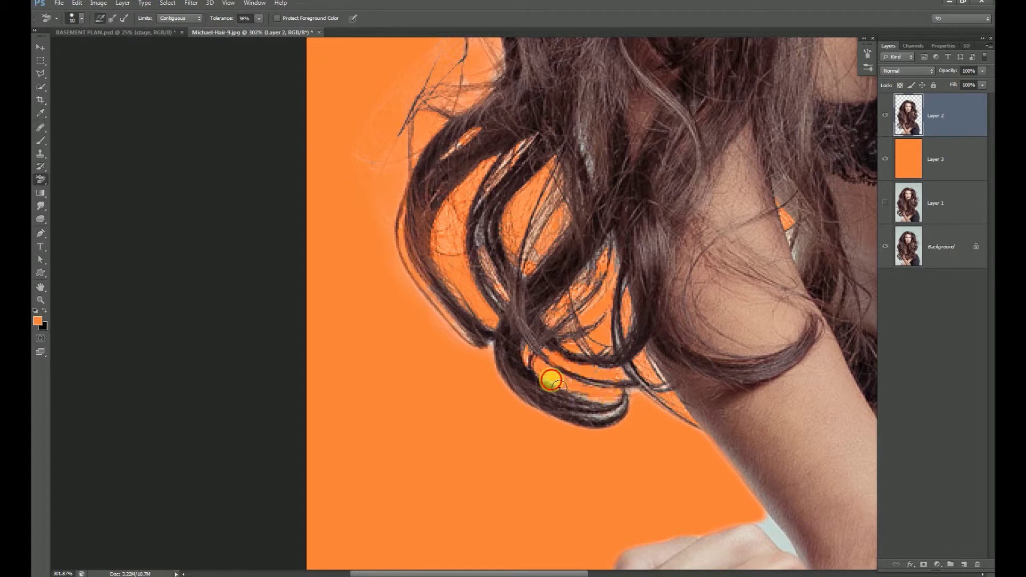
# - Pan to the right-side hair gaps and cover the pale gap along the hair strand
pyautogui.scroll(-2, 551, 380)
pyautogui.scroll(-1, 529, 371)
pyautogui.scroll(2, 585, 360)
pyautogui.scroll(2, 587, 356)
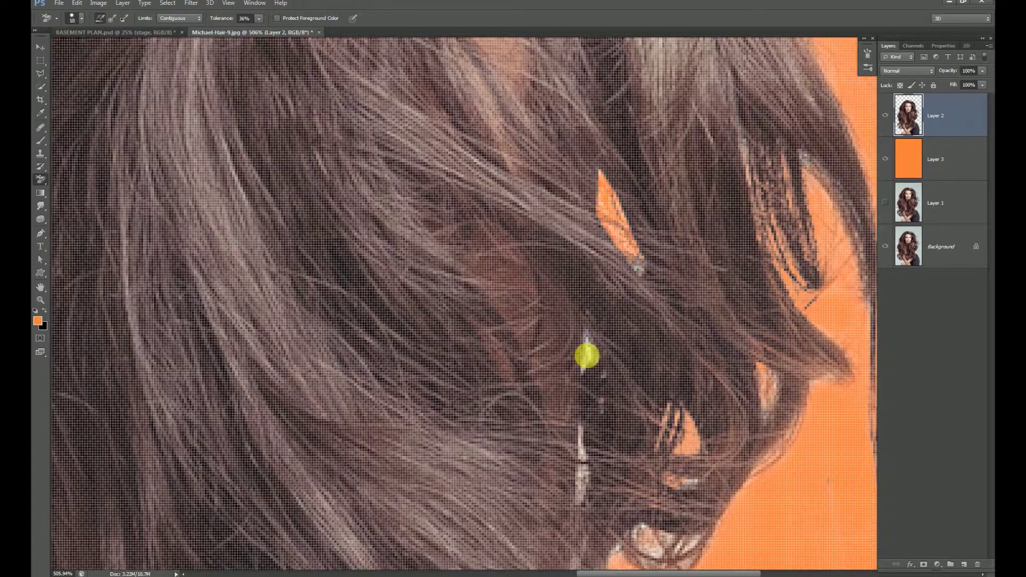
pyautogui.scroll(-2, 594, 368)
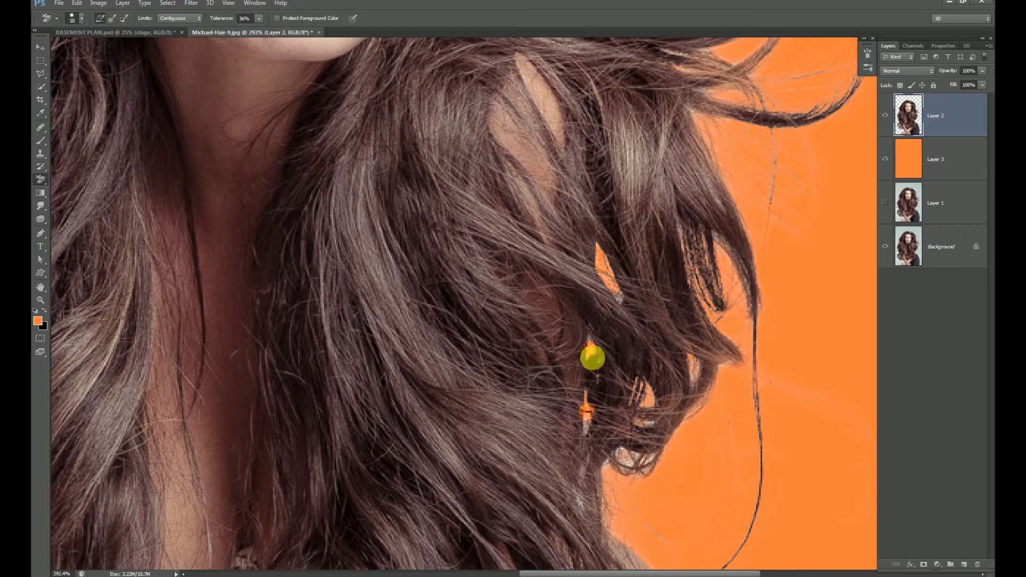
pyautogui.scroll(-3, 593, 374)
pyautogui.scroll(-1, 623, 409)
pyautogui.scroll(4, 614, 394)
pyautogui.scroll(1, 652, 398)
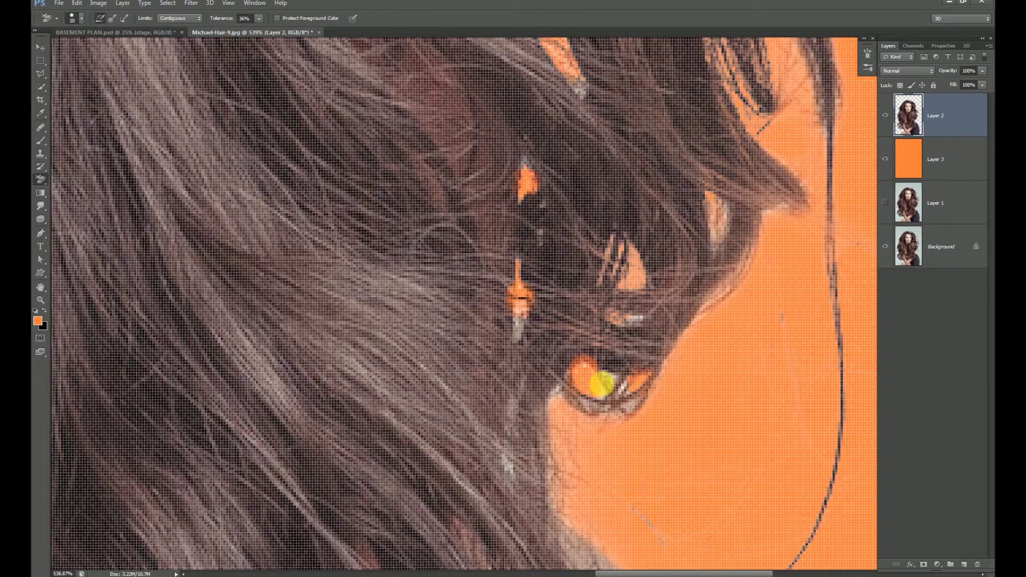
pyautogui.scroll(-2, 614, 399)
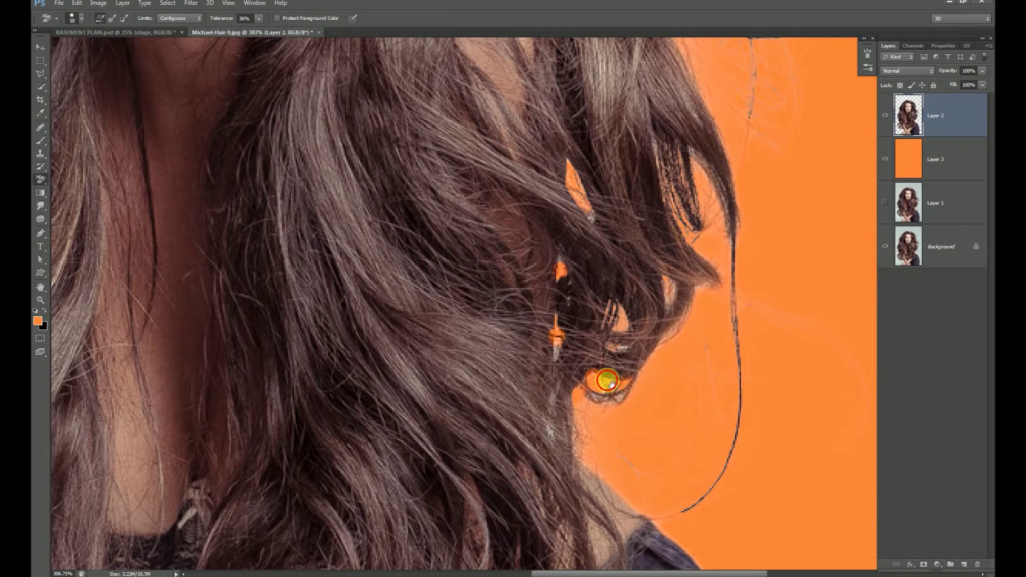
pyautogui.moveTo(621, 408); pyautogui.dragTo(595, 314)
pyautogui.scroll(-2, 563, 340)
pyautogui.scroll(2, 609, 335)
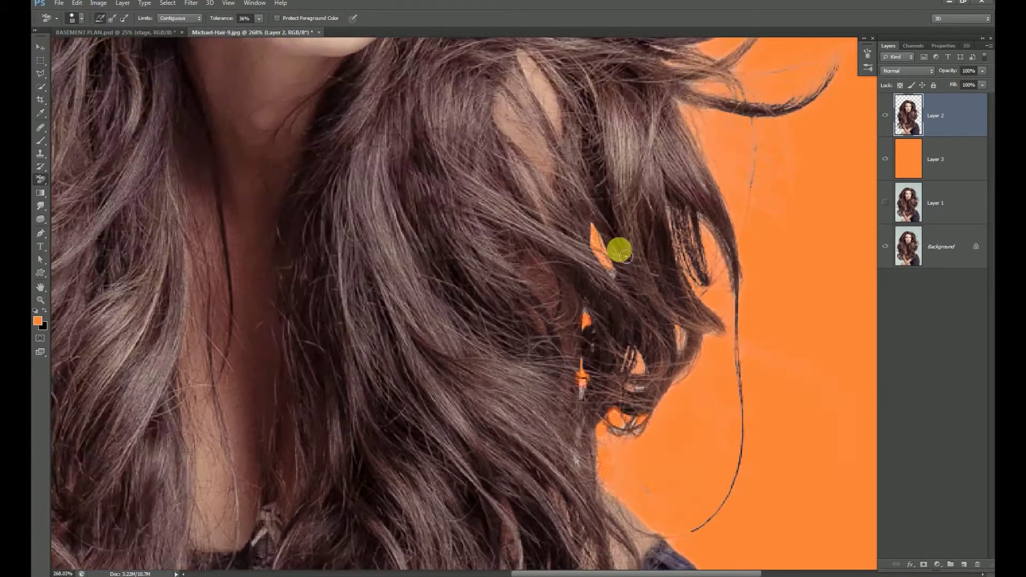
pyautogui.scroll(2, 602, 235)
pyautogui.scroll(-5, 622, 289)
pyautogui.scroll(-1, 626, 283)
pyautogui.scroll(4, 626, 283)
pyautogui.scroll(3, 626, 291)
pyautogui.scroll(3, 626, 294)
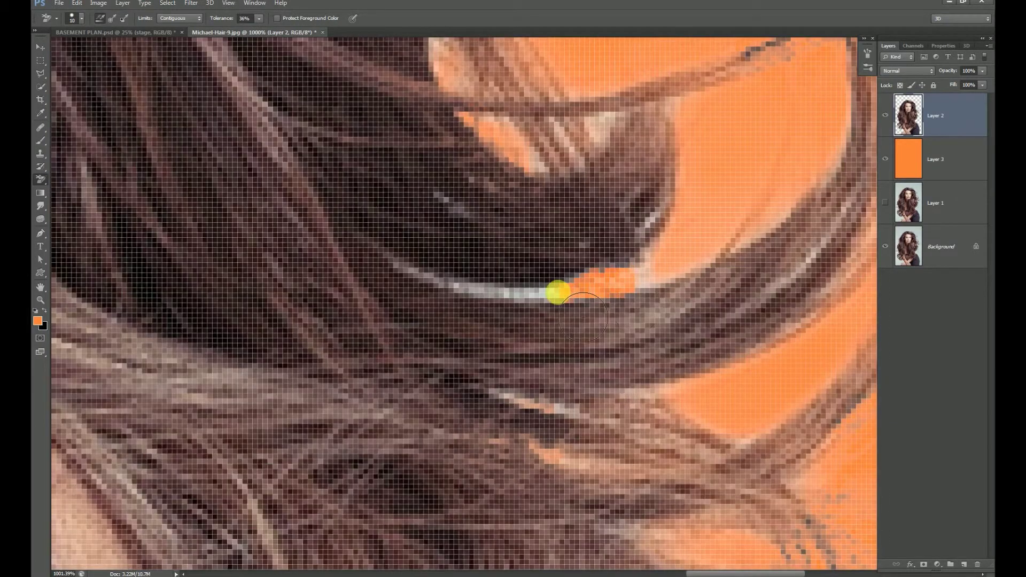
pyautogui.moveTo(534, 293); pyautogui.dragTo(450, 285)
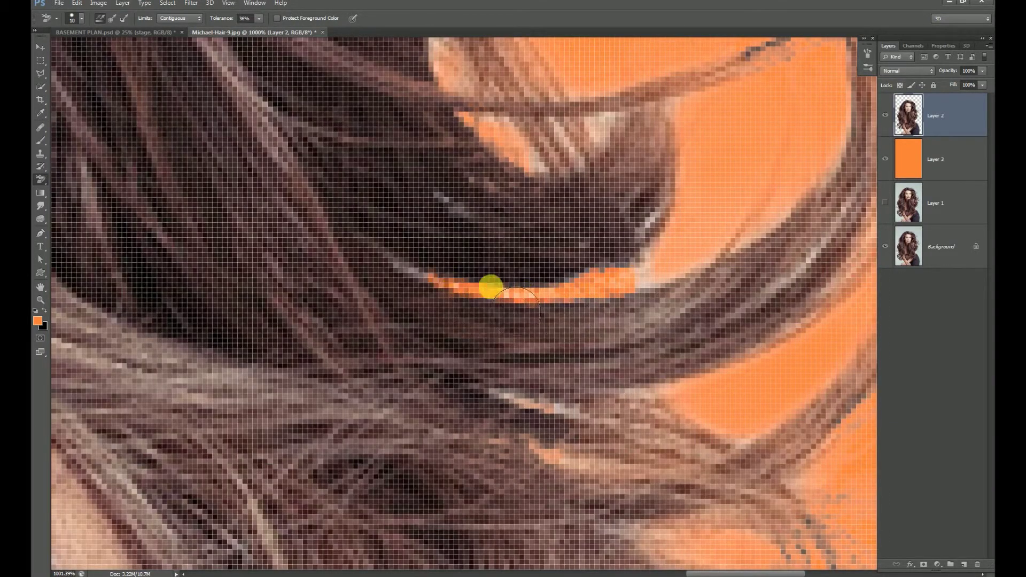
# - Erase the remaining pale pixels among the stray upper-right hair strands
pyautogui.scroll(-5, 630, 278)
pyautogui.scroll(5, 624, 332)
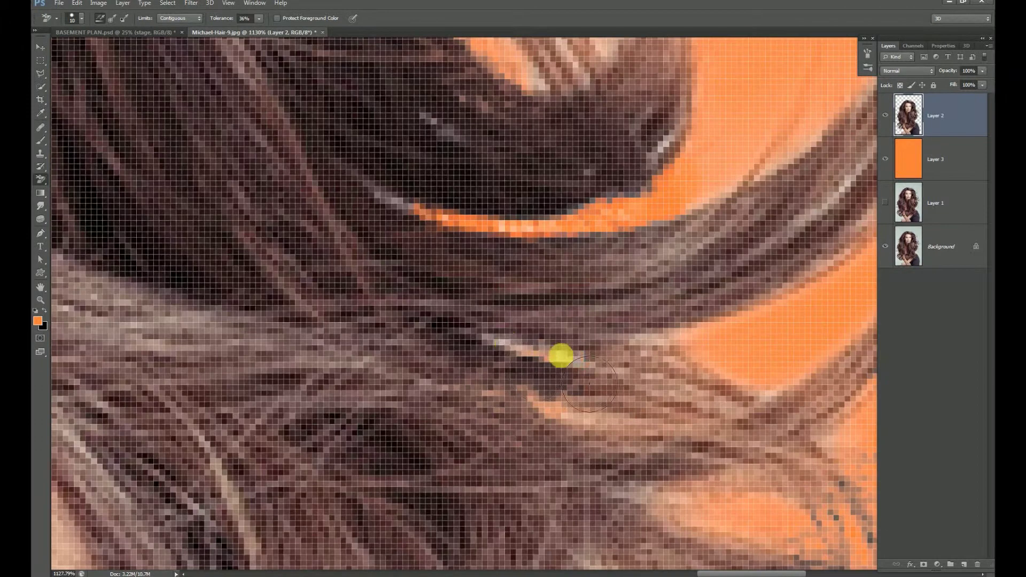
pyautogui.scroll(-5, 534, 342)
pyautogui.scroll(-2, 631, 327)
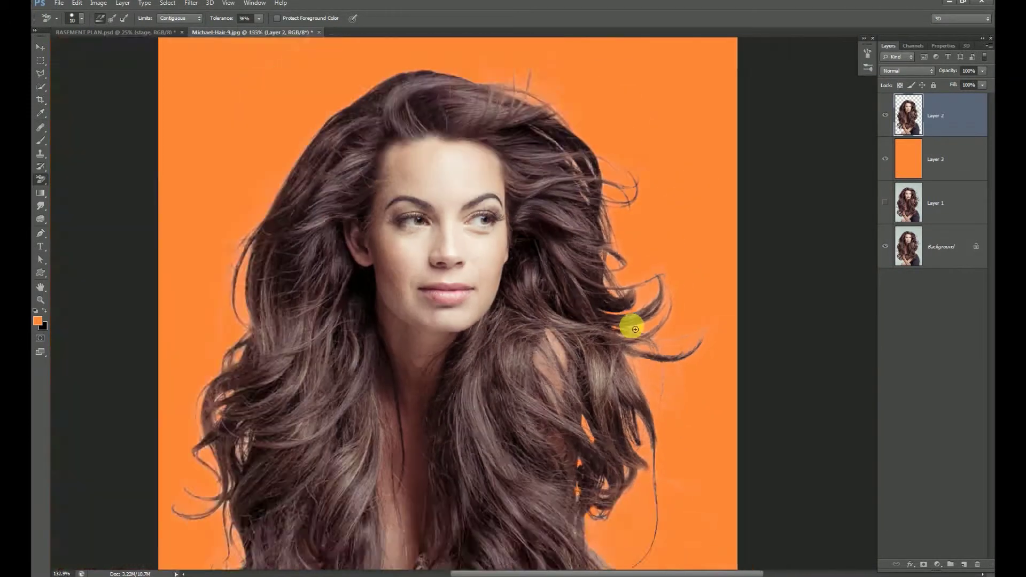
pyautogui.scroll(2, 595, 140)
pyautogui.scroll(2, 644, 256)
pyautogui.scroll(2, 563, 267)
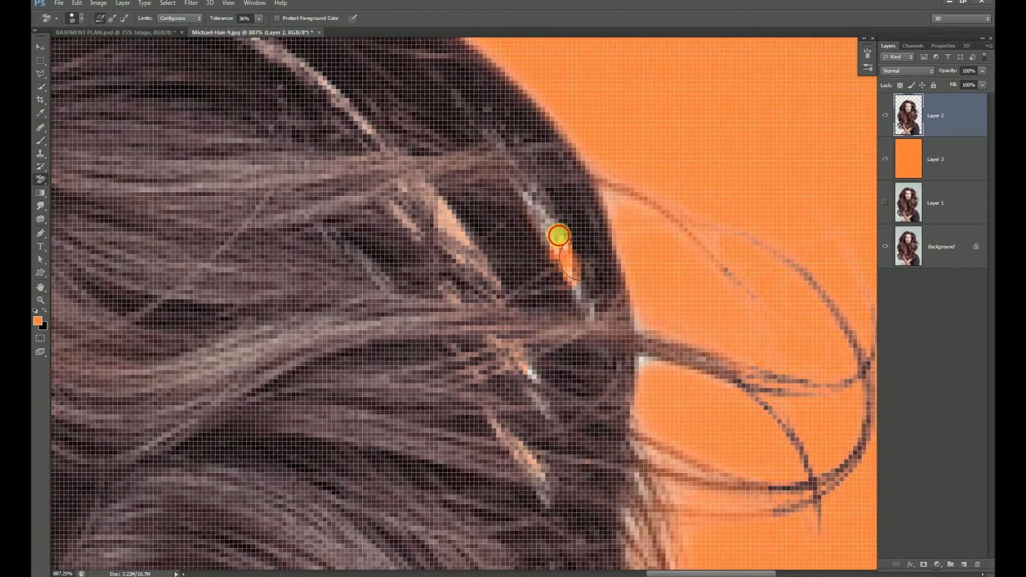
pyautogui.moveTo(558, 235); pyautogui.dragTo(531, 201)
pyautogui.moveTo(591, 289); pyautogui.dragTo(577, 288)
# - Toggle Layer 3's orange fill off and on to check the cleaned hair
pyautogui.scroll(-3, 667, 306)
pyautogui.scroll(-3, 644, 293)
pyautogui.scroll(-2, 644, 293)
pyautogui.scroll(-1, 643, 293)
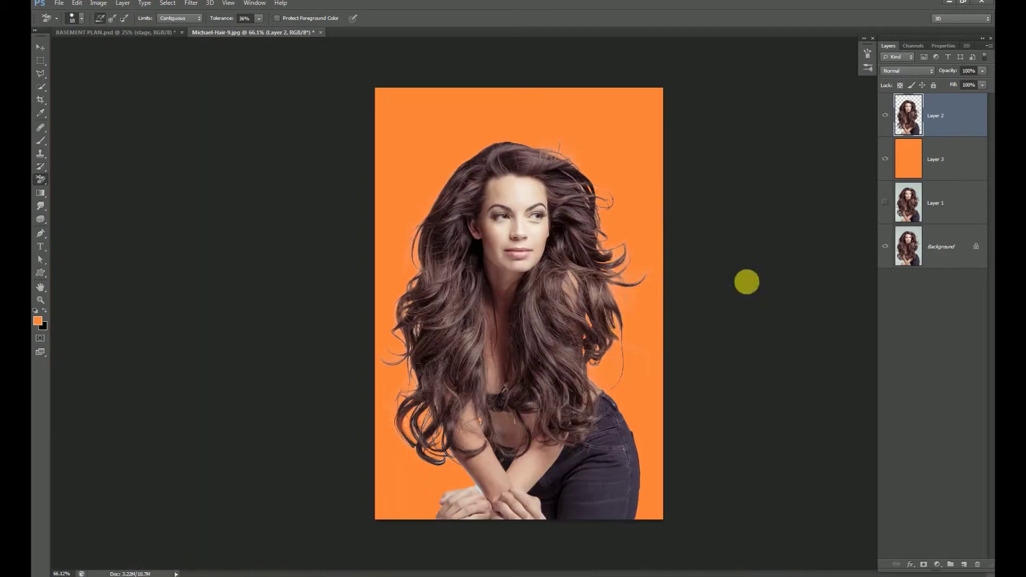
pyautogui.click(886, 159)
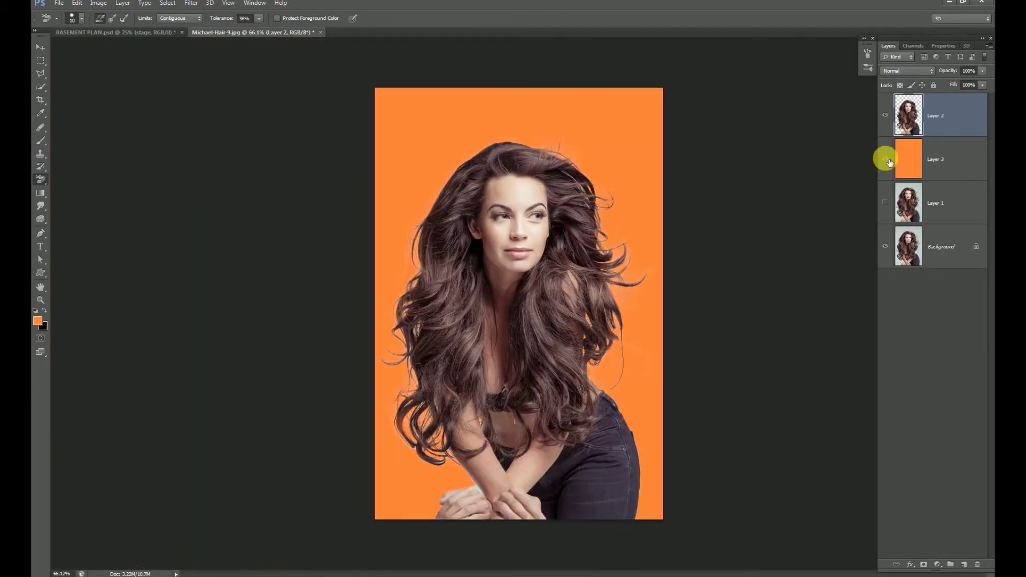
pyautogui.scroll(2, 546, 328)
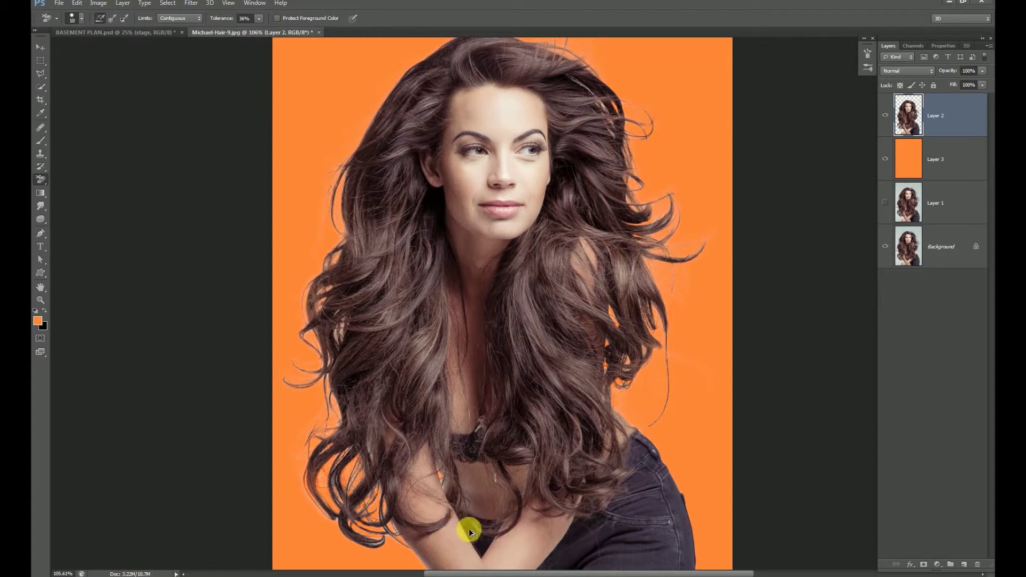
# - Smudge faint hair strands onto the orange with the Smudge tool at brush size 20
pyautogui.scroll(5, 348, 133)
pyautogui.click(39, 208)
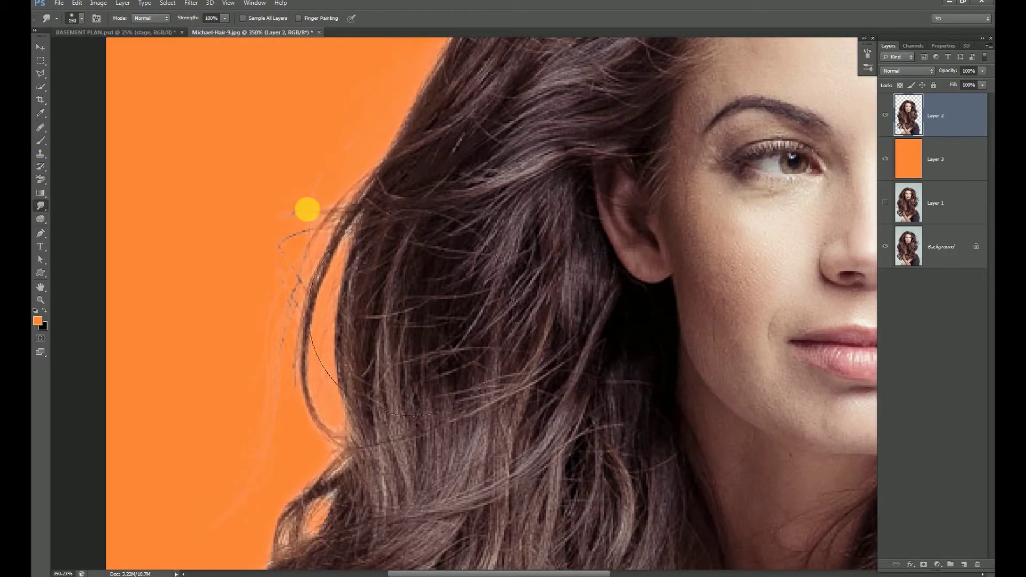
pyautogui.press('[')
pyautogui.press('[')
pyautogui.press('[')
pyautogui.moveTo(383, 163)
pyautogui.mouseDown()
pyautogui.moveTo(363, 174)
pyautogui.moveTo(353, 156)
pyautogui.moveTo(339, 167)
pyautogui.mouseUp()
# - Lower Smudge Strength to 18% and smudge the stray wisps along the left hair edge
pyautogui.click(225, 18)
pyautogui.moveTo(185, 33); pyautogui.dragTo(182, 33)
pyautogui.moveTo(323, 229); pyautogui.dragTo(328, 249)
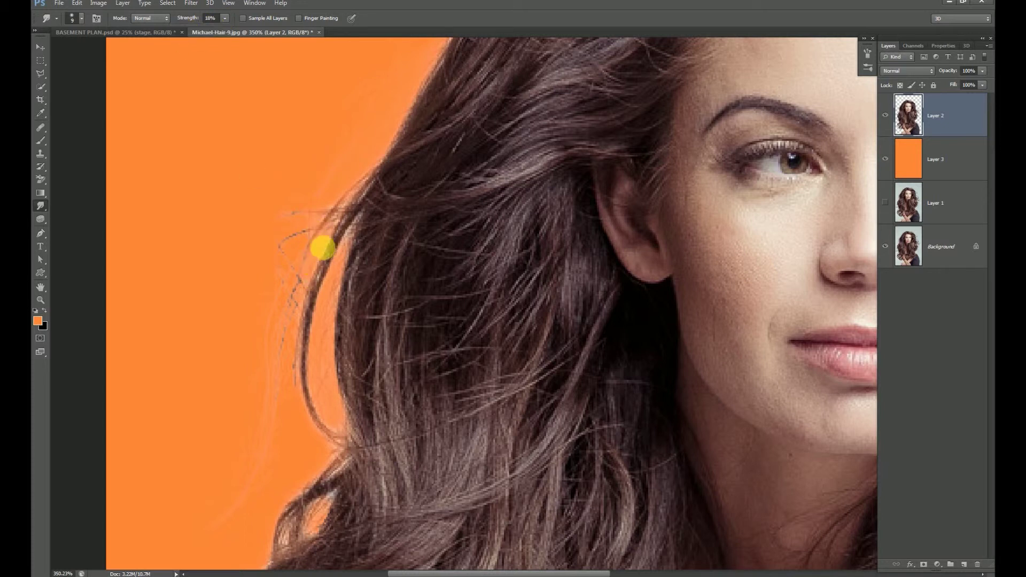
pyautogui.moveTo(304, 324); pyautogui.dragTo(303, 343)
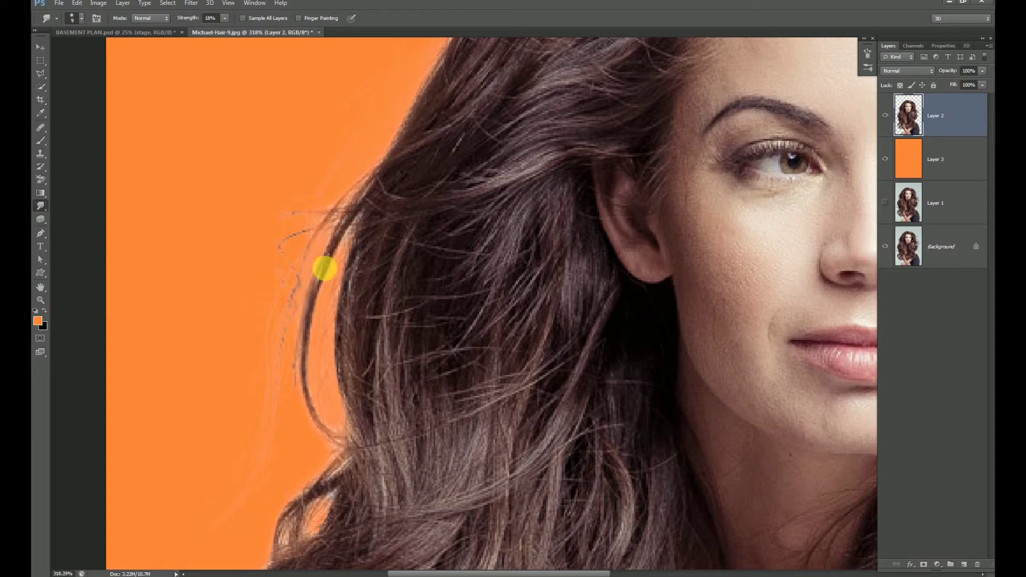
pyautogui.scroll(-4, 321, 268)
pyautogui.moveTo(316, 275)
pyautogui.mouseDown()
pyautogui.moveTo(326, 278)
pyautogui.moveTo(340, 247)
pyautogui.mouseUp()
pyautogui.click(42, 205)
pyautogui.click(78, 203)
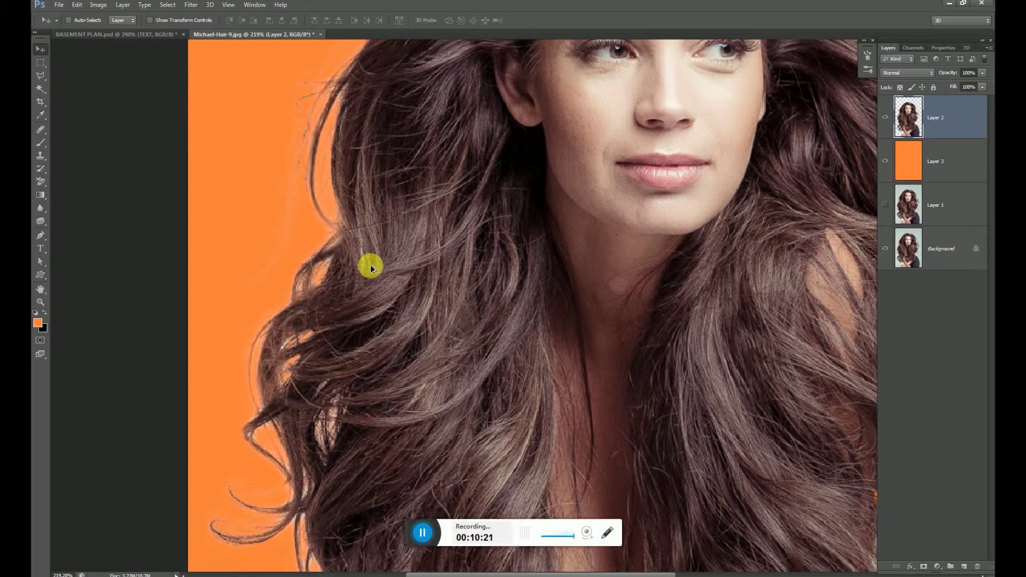
# - Soften the outer edge of the left-side hair with the Blur tool
pyautogui.scroll(-3, 370, 265)
pyautogui.scroll(5, 298, 327)
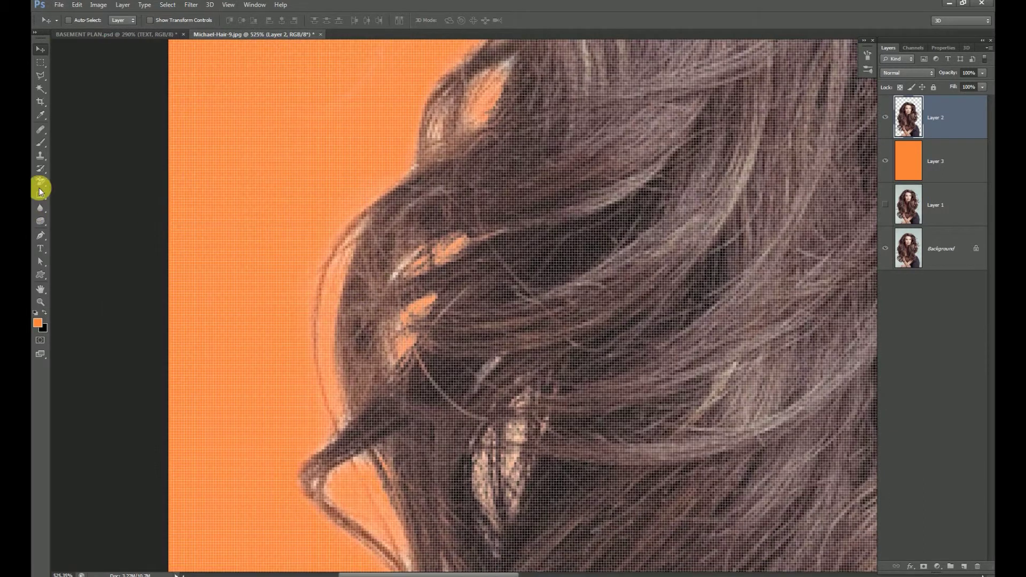
pyautogui.click(41, 208)
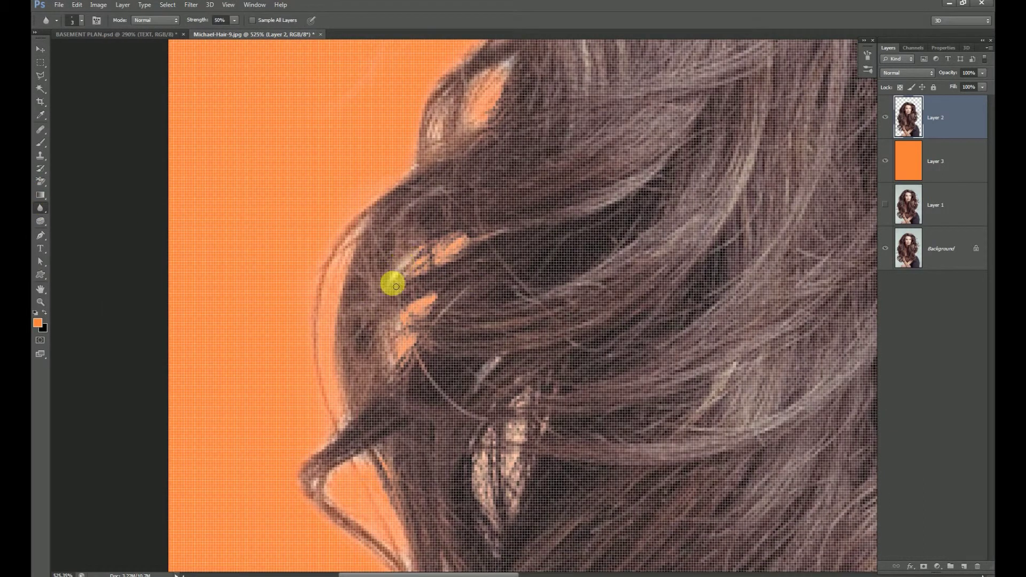
pyautogui.moveTo(413, 193); pyautogui.dragTo(407, 200)
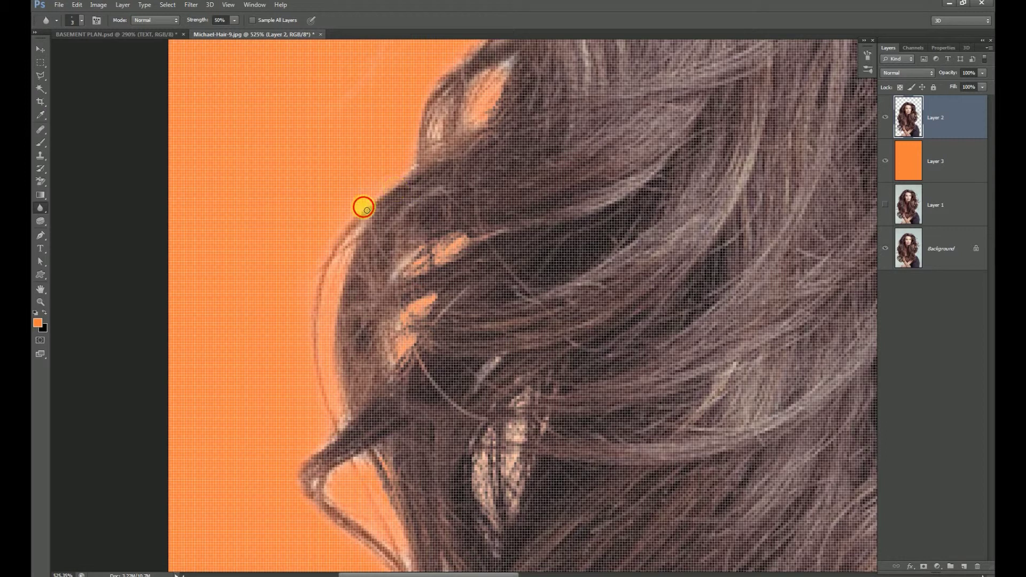
# - Zoom in closely on the curled hair strand and blur along its edge
pyautogui.moveTo(335, 265); pyautogui.dragTo(380, 144)
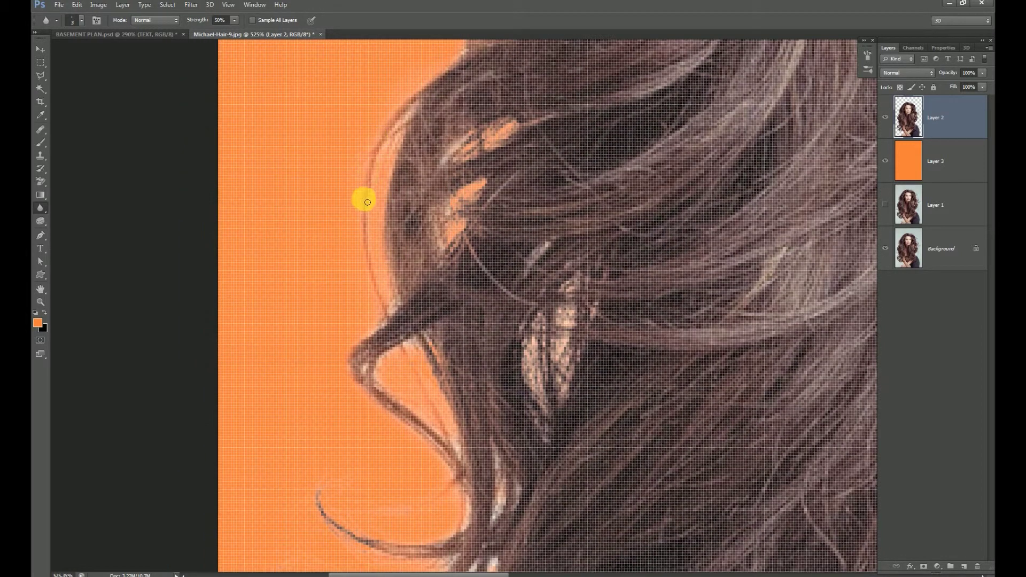
pyautogui.moveTo(382, 300)
pyautogui.mouseDown()
pyautogui.moveTo(382, 217)
pyautogui.moveTo(436, 204)
pyautogui.mouseUp()
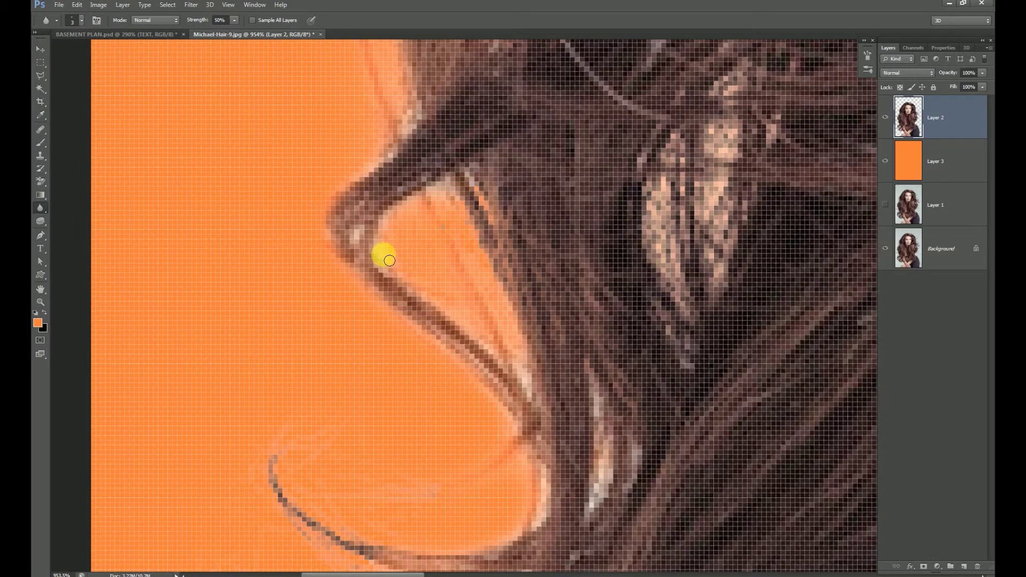
pyautogui.moveTo(447, 300); pyautogui.dragTo(392, 235)
pyautogui.moveTo(442, 277)
pyautogui.mouseDown()
pyautogui.moveTo(285, 285)
pyautogui.moveTo(270, 268)
pyautogui.moveTo(344, 348)
pyautogui.moveTo(497, 284)
pyautogui.moveTo(472, 293)
pyautogui.moveTo(283, 232)
pyautogui.moveTo(382, 354)
pyautogui.moveTo(543, 348)
pyautogui.moveTo(554, 360)
pyautogui.moveTo(220, 259)
pyautogui.moveTo(277, 348)
pyautogui.moveTo(355, 402)
pyautogui.moveTo(385, 401)
pyautogui.moveTo(390, 360)
pyautogui.moveTo(326, 311)
pyautogui.moveTo(254, 301)
pyautogui.moveTo(264, 342)
pyautogui.moveTo(350, 371)
pyautogui.moveTo(353, 316)
pyautogui.mouseUp()
pyautogui.moveTo(434, 394)
pyautogui.mouseDown()
pyautogui.moveTo(584, 362)
pyautogui.moveTo(344, 367)
pyautogui.moveTo(441, 301)
pyautogui.moveTo(282, 248)
pyautogui.moveTo(226, 252)
pyautogui.moveTo(139, 370)
pyautogui.moveTo(274, 437)
pyautogui.moveTo(407, 449)
pyautogui.moveTo(451, 447)
pyautogui.moveTo(600, 380)
pyautogui.moveTo(572, 355)
pyautogui.moveTo(465, 366)
pyautogui.moveTo(401, 428)
pyautogui.mouseUp()
# - Keep blurring the curled strand edges further down the left side of the hair
pyautogui.scroll(1, 406, 449)
pyautogui.scroll(-2, 401, 428)
pyautogui.scroll(-2, 450, 267)
pyautogui.scroll(1, 451, 268)
pyautogui.moveTo(379, 161); pyautogui.dragTo(321, 189)
pyautogui.scroll(-2, 417, 300)
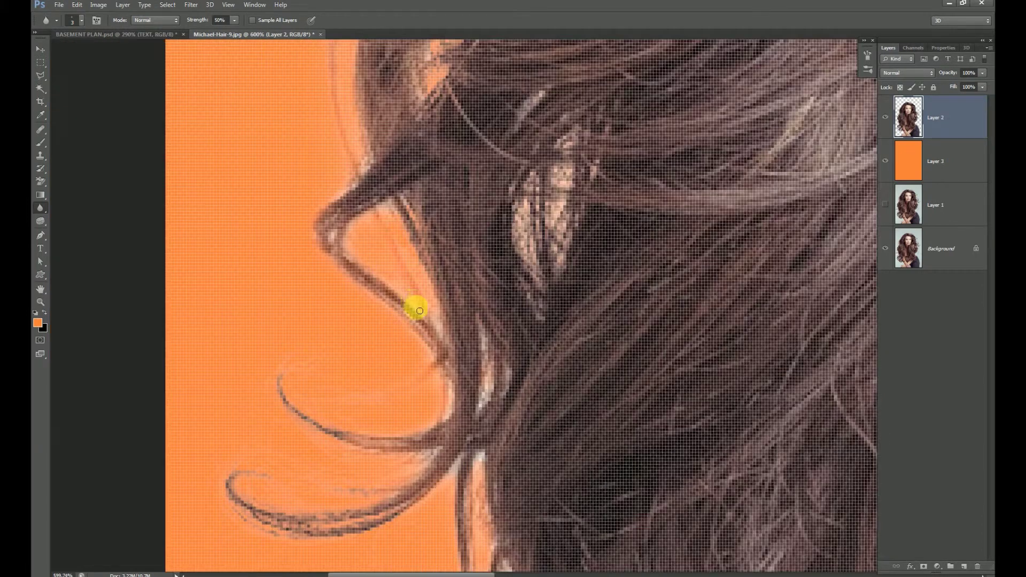
pyautogui.scroll(-1, 419, 273)
pyautogui.scroll(-1, 419, 273)
pyautogui.scroll(3, 401, 355)
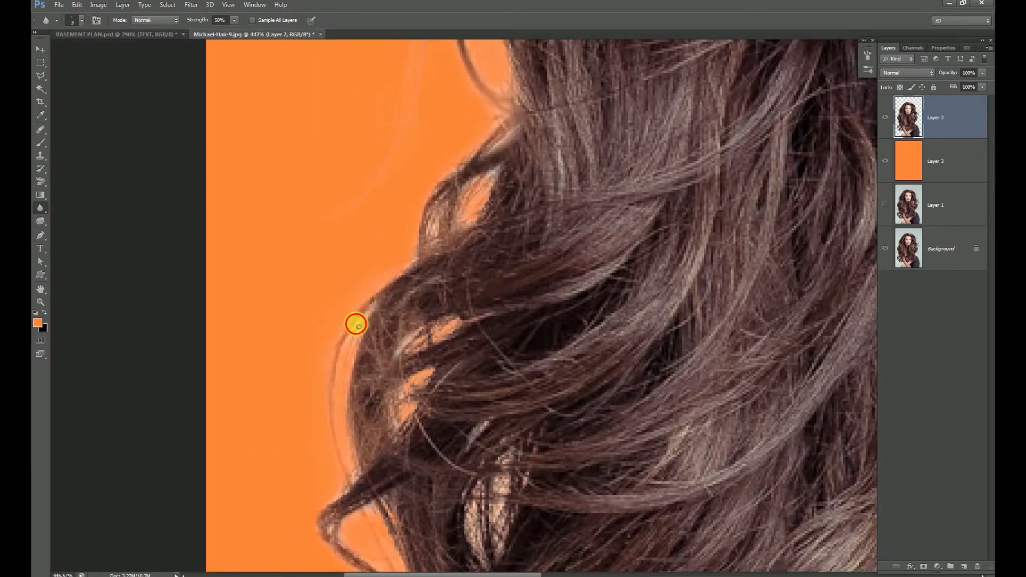
pyautogui.scroll(2, 365, 317)
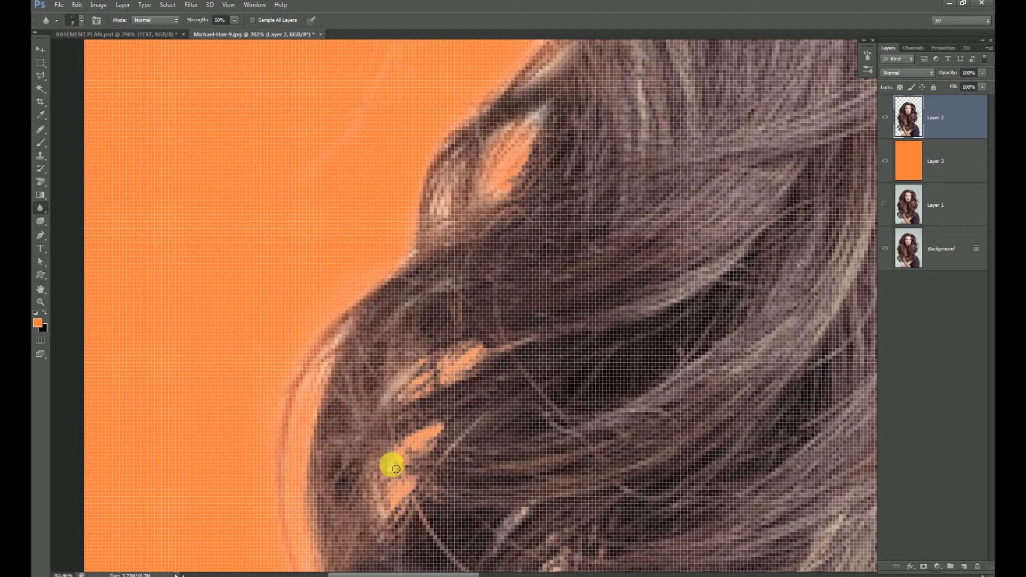
pyautogui.scroll(-2, 396, 470)
pyautogui.scroll(-1, 390, 443)
pyautogui.scroll(2, 408, 277)
pyautogui.moveTo(394, 339); pyautogui.dragTo(399, 353)
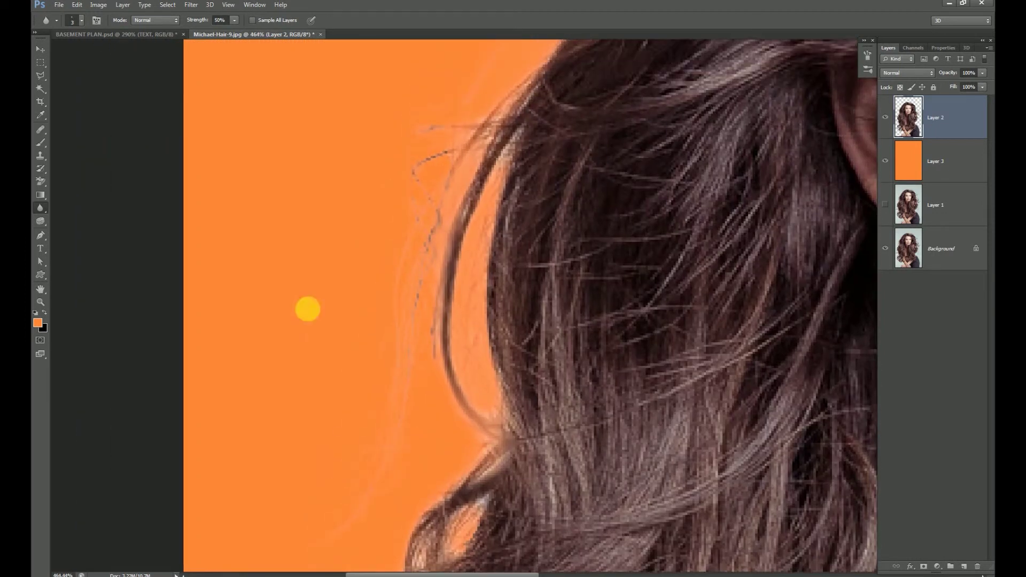
pyautogui.moveTo(40, 182); pyautogui.dragTo(80, 174)
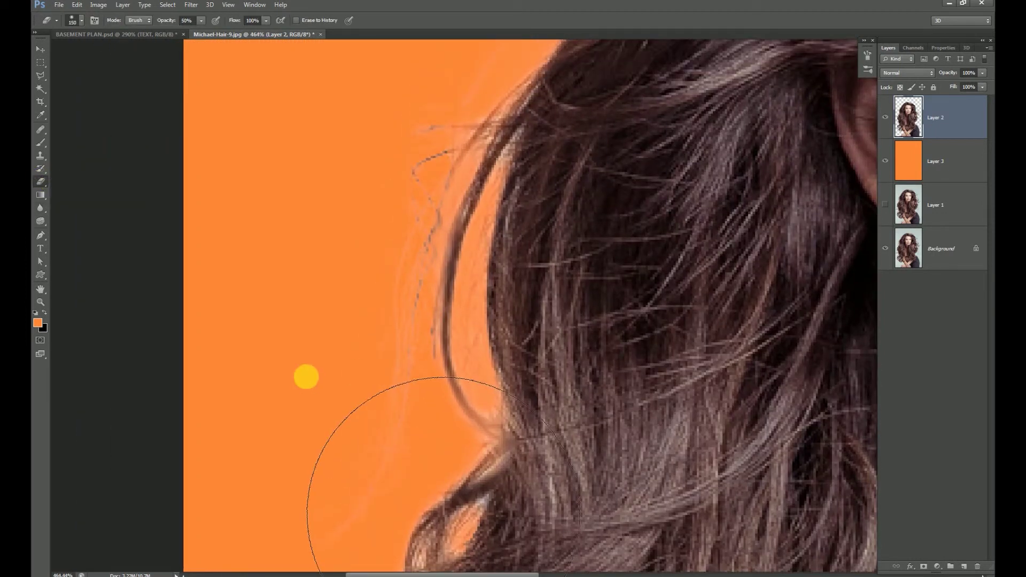
# - Erase faint stray strands left of and along the hair edge with a smaller eraser
pyautogui.moveTo(305, 374); pyautogui.dragTo(316, 515)
pyautogui.press('[')
pyautogui.press('[')
pyautogui.press('[')
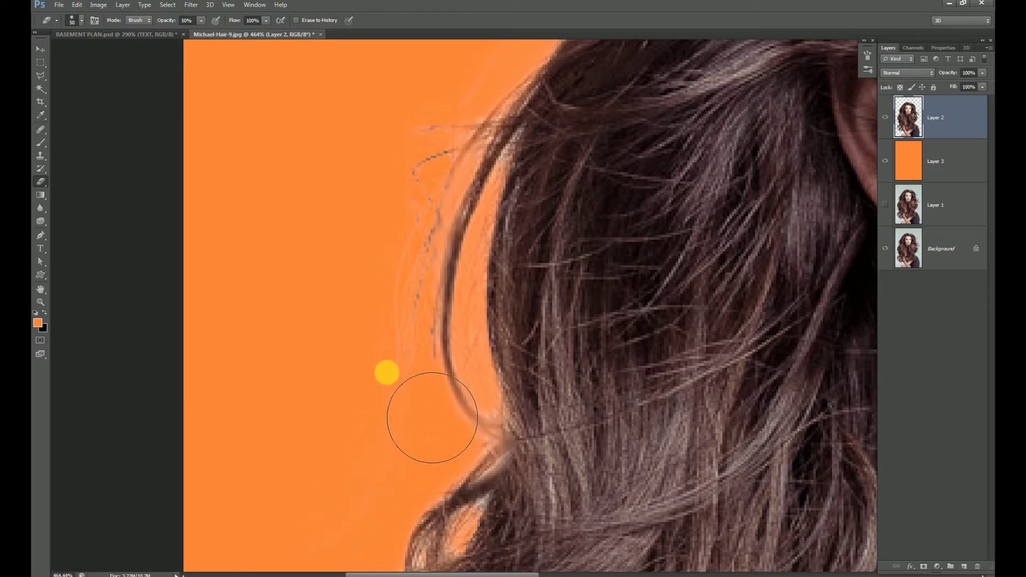
pyautogui.scroll(-3, 368, 481)
pyautogui.scroll(1, 358, 444)
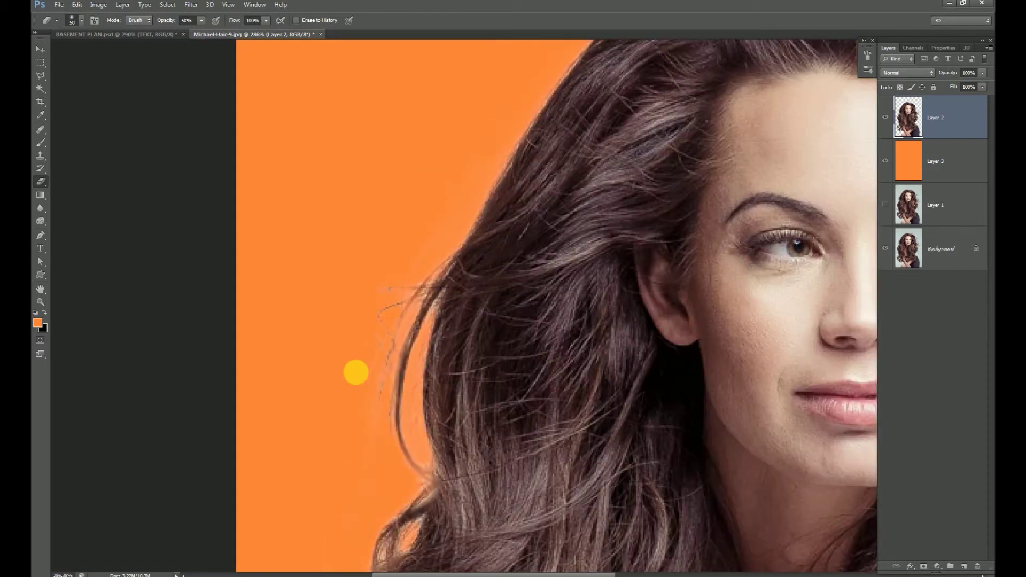
pyautogui.scroll(2, 377, 424)
pyautogui.moveTo(424, 378); pyautogui.dragTo(401, 526)
# - Erase the faint strand tips above the hair and the curled tip on the right
pyautogui.scroll(-2, 337, 378)
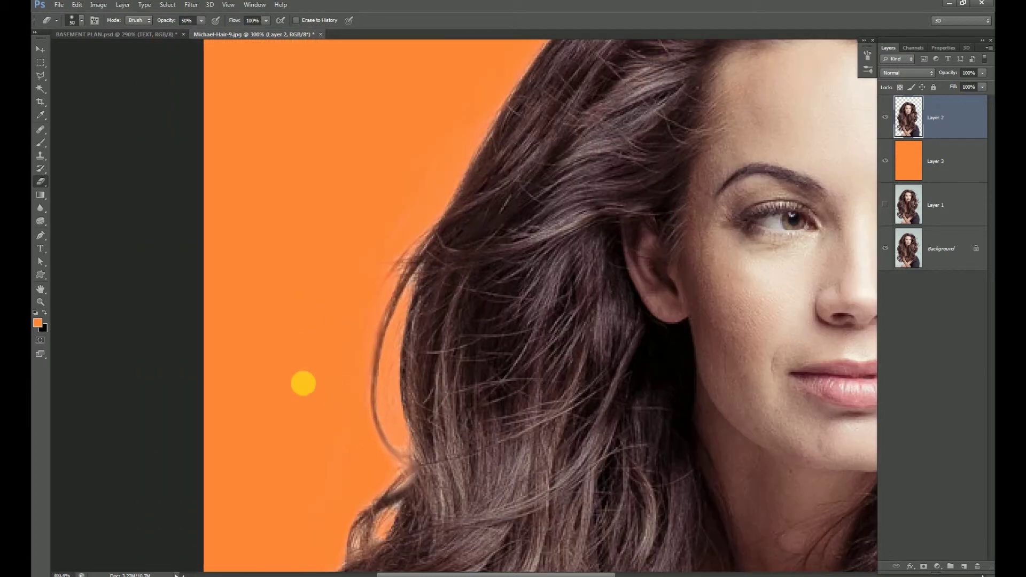
pyautogui.scroll(-3, 303, 378)
pyautogui.scroll(1, 722, 367)
pyautogui.scroll(1, 566, 135)
pyautogui.scroll(2, 685, 311)
pyautogui.moveTo(686, 311); pyautogui.dragTo(695, 323)
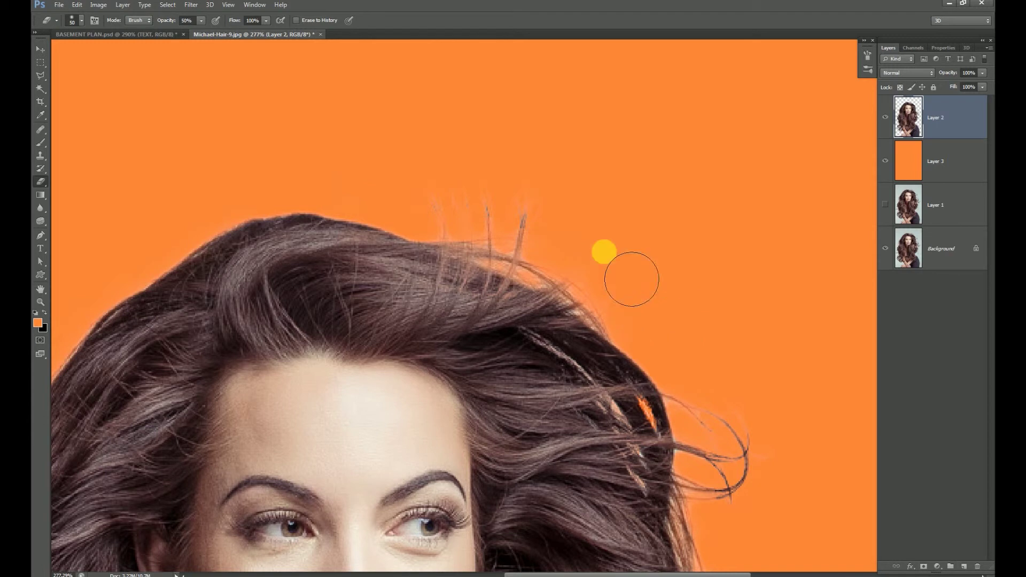
pyautogui.moveTo(535, 181)
pyautogui.mouseDown()
pyautogui.moveTo(533, 207)
pyautogui.moveTo(449, 217)
pyautogui.moveTo(623, 216)
pyautogui.mouseUp()
pyautogui.scroll(-5, 596, 188)
pyautogui.scroll(3, 636, 225)
pyautogui.scroll(3, 601, 225)
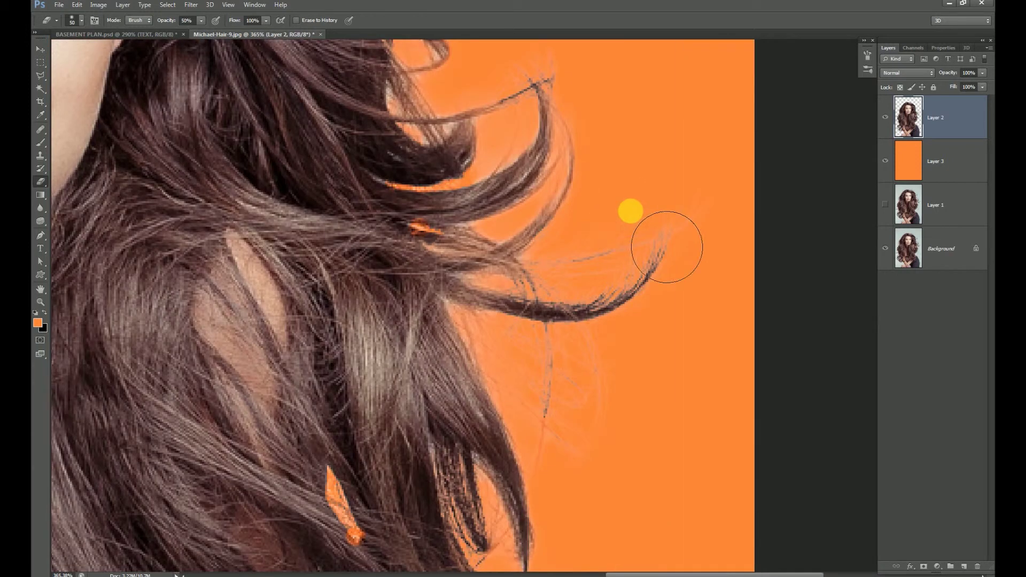
pyautogui.moveTo(624, 276)
pyautogui.mouseDown()
pyautogui.moveTo(648, 280)
pyautogui.moveTo(621, 288)
pyautogui.moveTo(748, 230)
pyautogui.mouseUp()
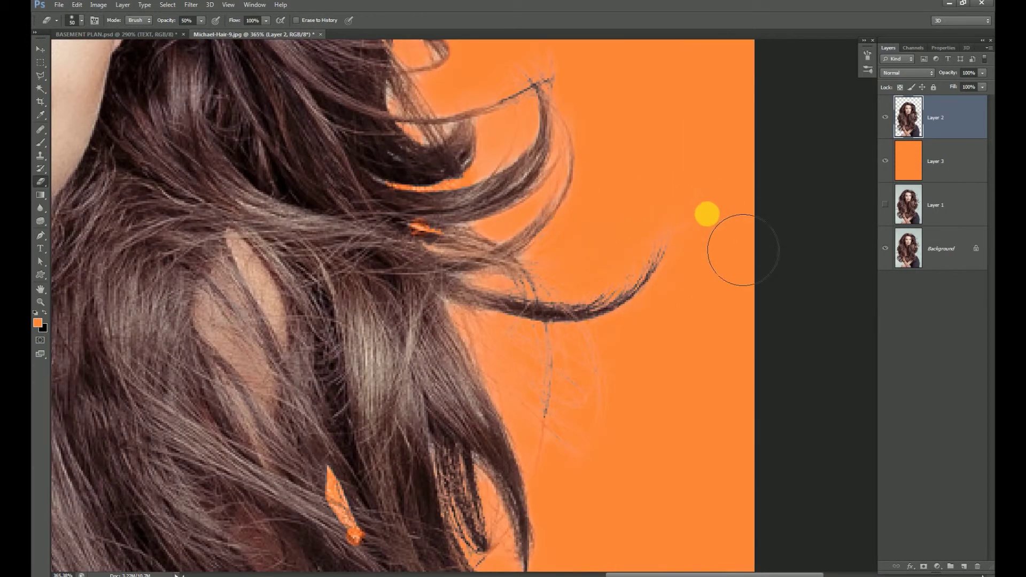
# - Bring the lower hair and jacket into view for the next cleanup
pyautogui.scroll(-3, 711, 299)
pyautogui.scroll(-1, 679, 377)
pyautogui.scroll(-3, 632, 371)
pyautogui.scroll(3, 668, 406)
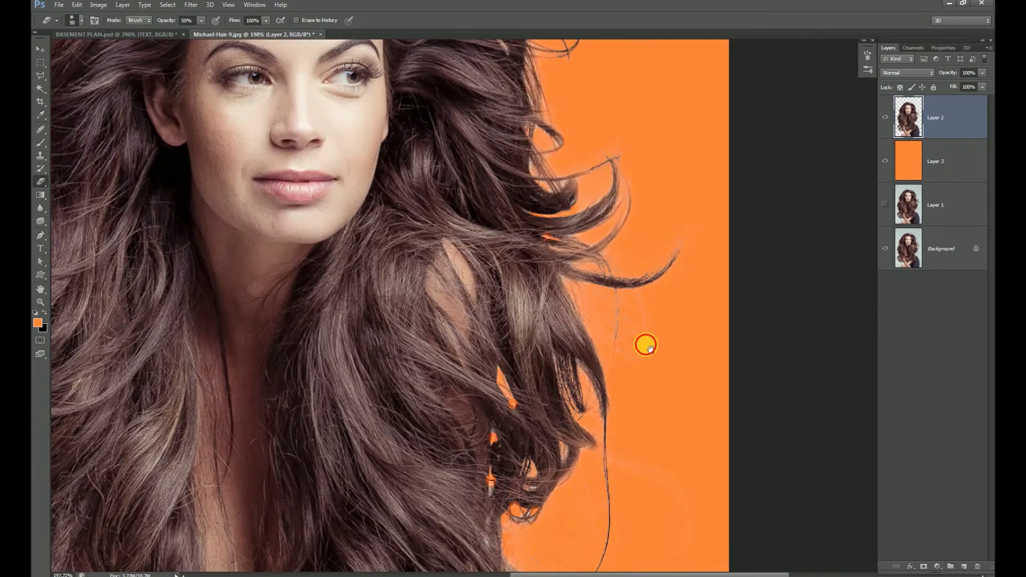
pyautogui.moveTo(647, 394); pyautogui.dragTo(640, 230)
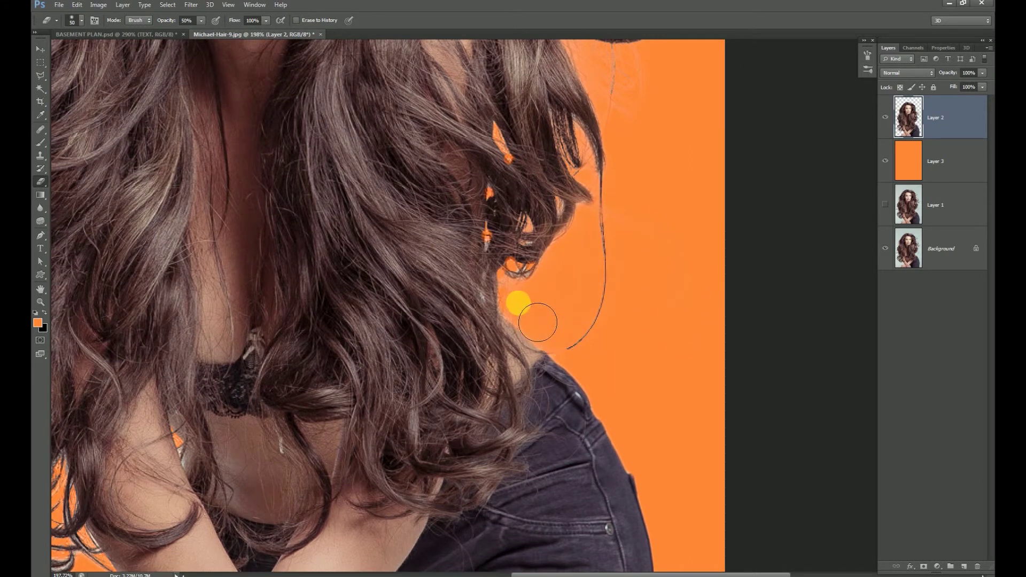
pyautogui.scroll(-2, 572, 327)
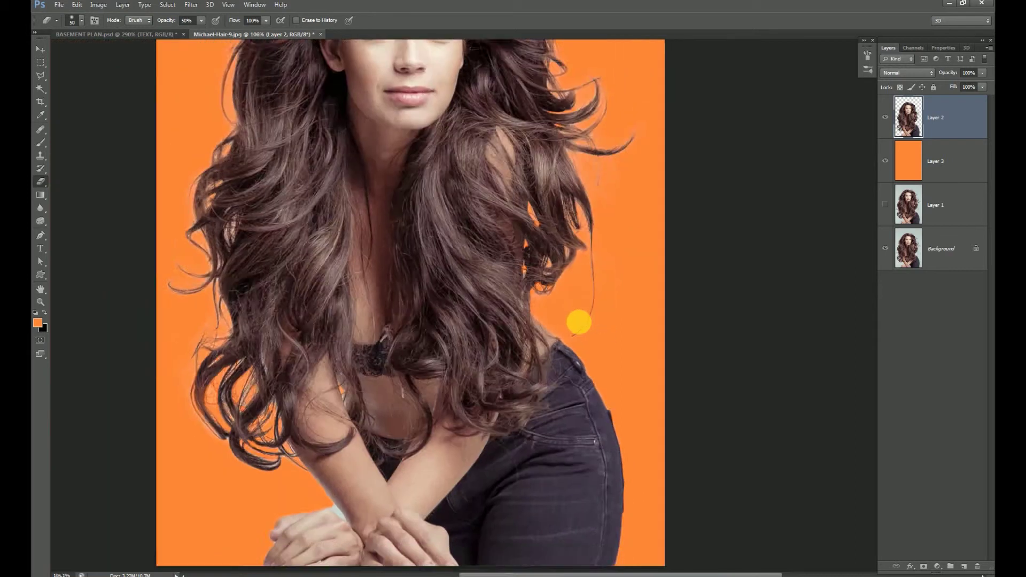
pyautogui.scroll(-2, 579, 325)
pyautogui.scroll(5, 472, 530)
pyautogui.scroll(-2, 472, 530)
# - Blur the lower-left curled strands at high zoom, then clean their edges with a much smaller brush
pyautogui.click(41, 208)
pyautogui.scroll(4, 366, 270)
pyautogui.scroll(2, 366, 270)
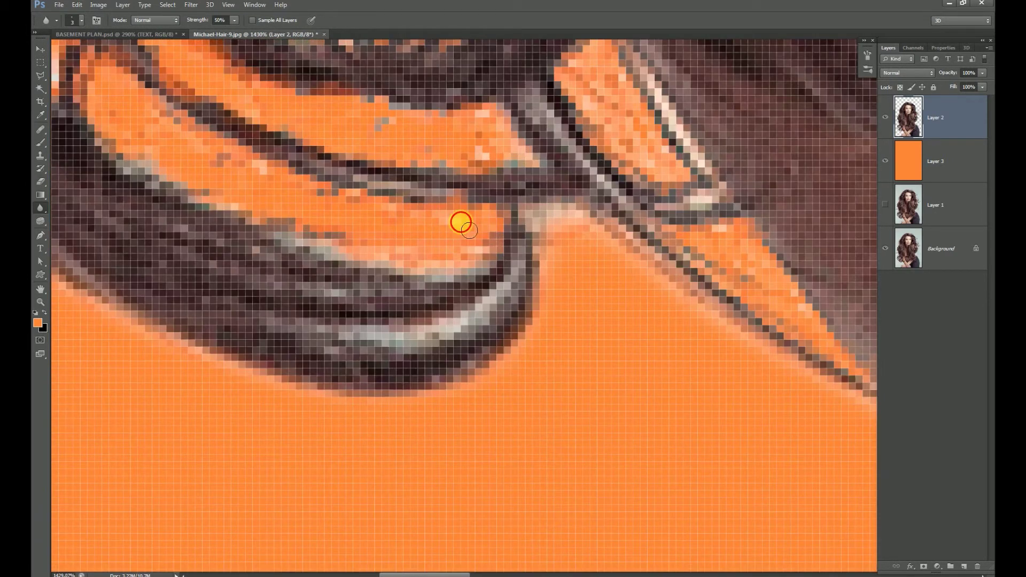
pyautogui.moveTo(389, 208); pyautogui.dragTo(501, 270)
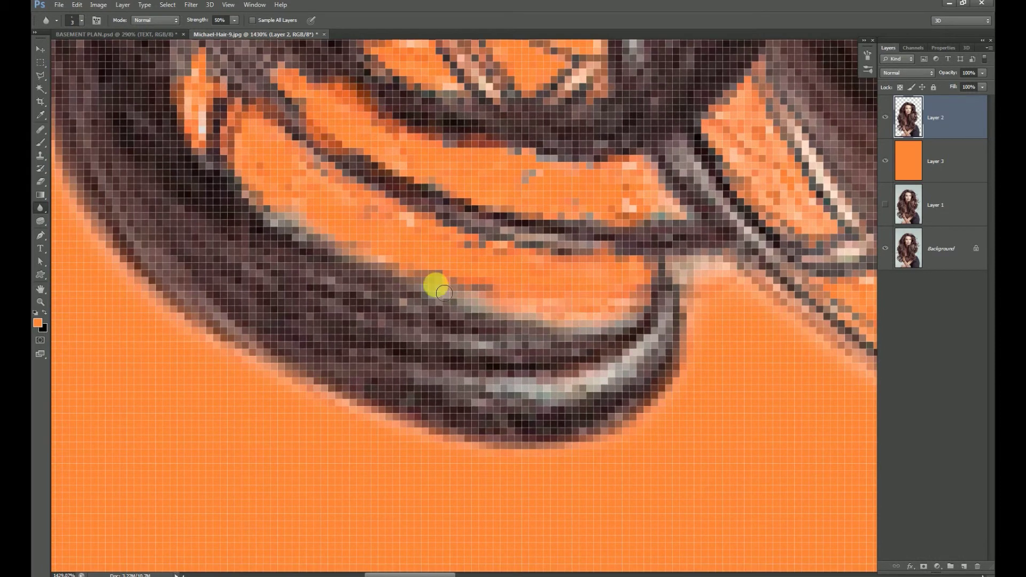
pyautogui.scroll(-3, 523, 366)
pyautogui.scroll(3, 499, 333)
pyautogui.scroll(2, 532, 344)
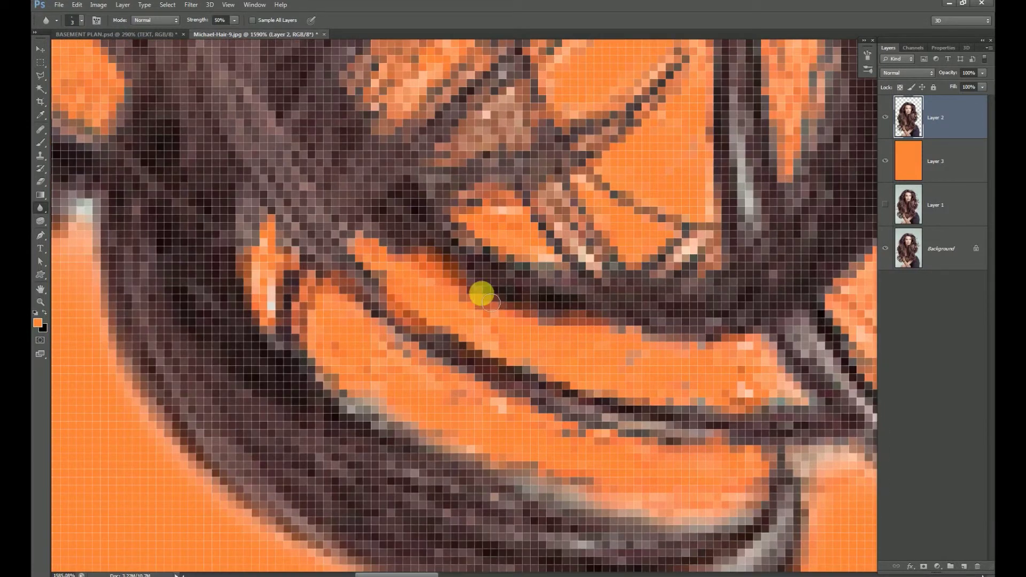
pyautogui.scroll(-4, 630, 376)
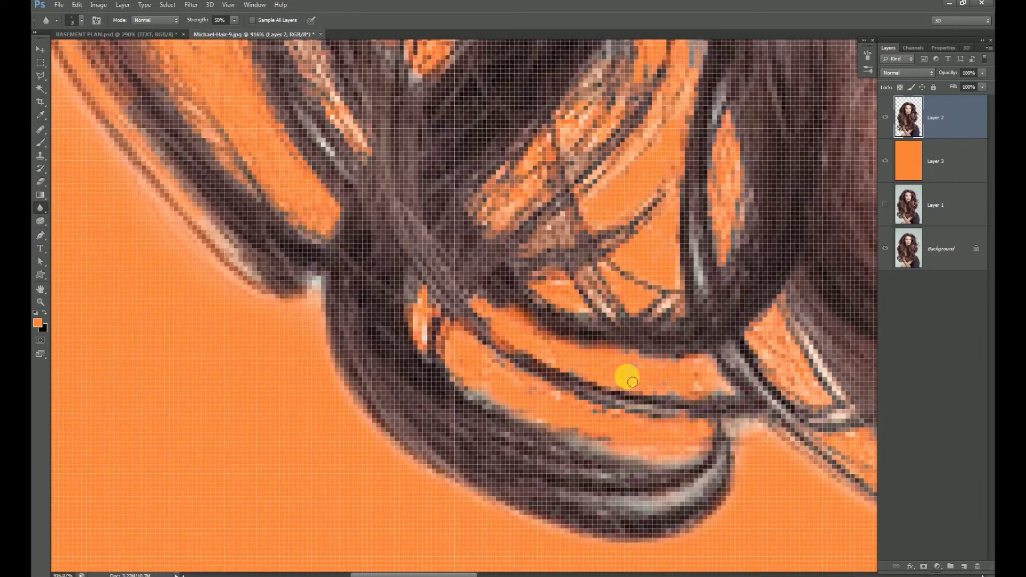
pyautogui.press('[')
pyautogui.press('[')
pyautogui.press('[')
pyautogui.scroll(1, 650, 393)
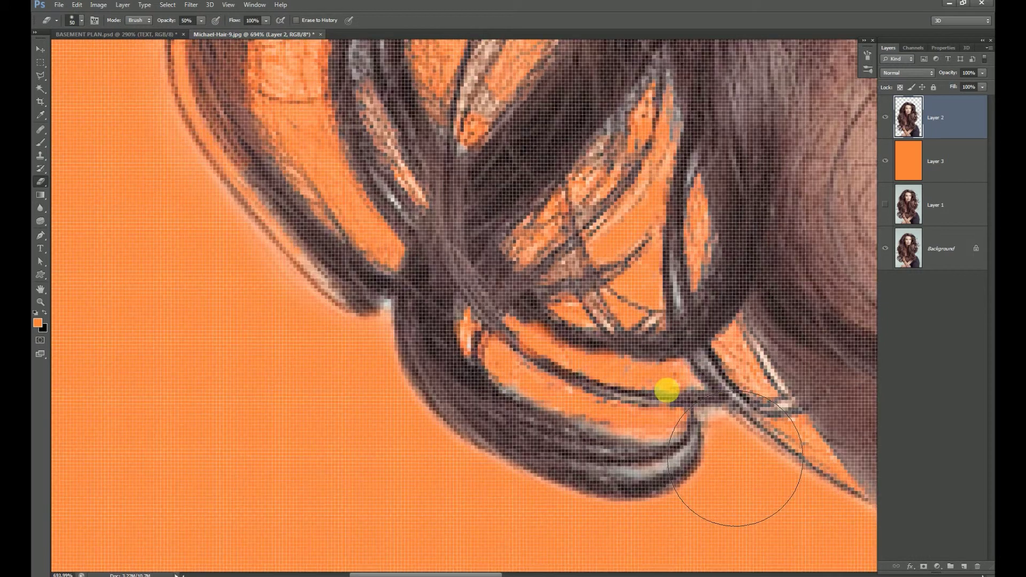
pyautogui.moveTo(640, 381)
pyautogui.mouseDown()
pyautogui.moveTo(687, 382)
pyautogui.moveTo(568, 366)
pyautogui.moveTo(575, 416)
pyautogui.moveTo(547, 397)
pyautogui.moveTo(657, 424)
pyautogui.moveTo(576, 402)
pyautogui.moveTo(569, 366)
pyautogui.moveTo(615, 293)
pyautogui.moveTo(500, 284)
pyautogui.moveTo(514, 206)
pyautogui.moveTo(43, 208)
pyautogui.mouseUp()
# - Select the Background Eraser Tool and zoom in on the hair near the shoulder, arm and hand
pyautogui.rightClick(40, 181)
pyautogui.click(75, 194)
pyautogui.moveTo(618, 298)
pyautogui.mouseDown()
pyautogui.moveTo(590, 258)
pyautogui.moveTo(612, 220)
pyautogui.mouseUp()
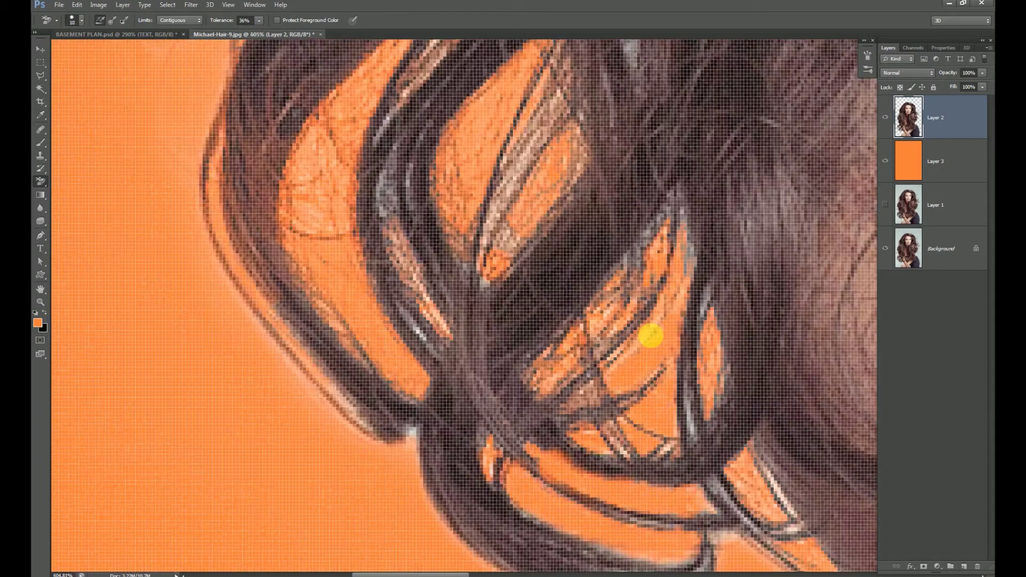
pyautogui.moveTo(651, 336)
pyautogui.mouseDown()
pyautogui.moveTo(538, 247)
pyautogui.moveTo(544, 301)
pyautogui.moveTo(656, 445)
pyautogui.mouseUp()
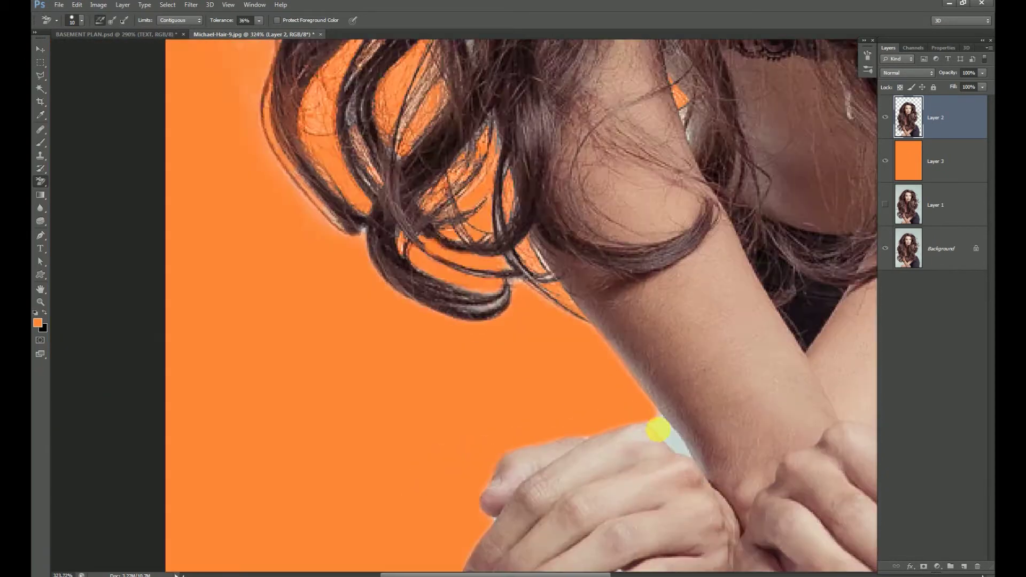
pyautogui.moveTo(657, 445)
pyautogui.mouseDown()
pyautogui.moveTo(564, 334)
pyautogui.moveTo(410, 425)
pyautogui.mouseUp()
# - Outline the pale wedge between forearm and hand with the Polygonal Lasso Tool
pyautogui.click(40, 77)
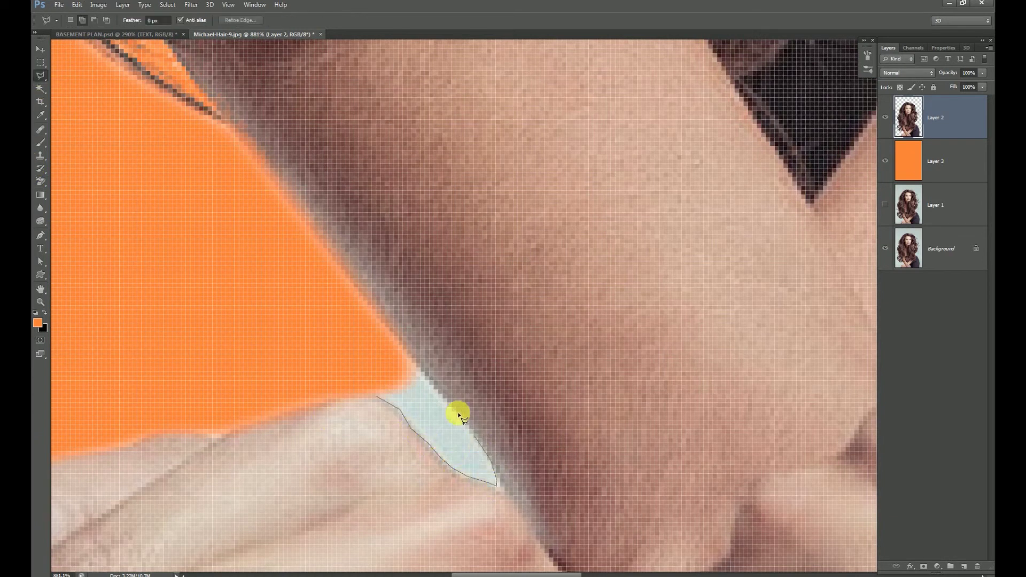
pyautogui.click(401, 364)
pyautogui.click(377, 377)
pyautogui.click(376, 397)
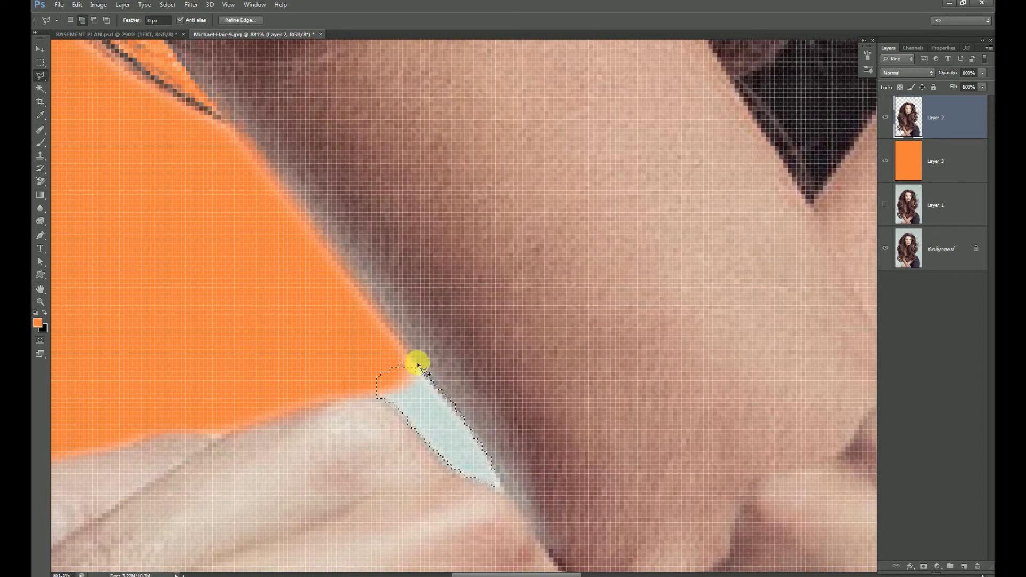
pyautogui.click(454, 408)
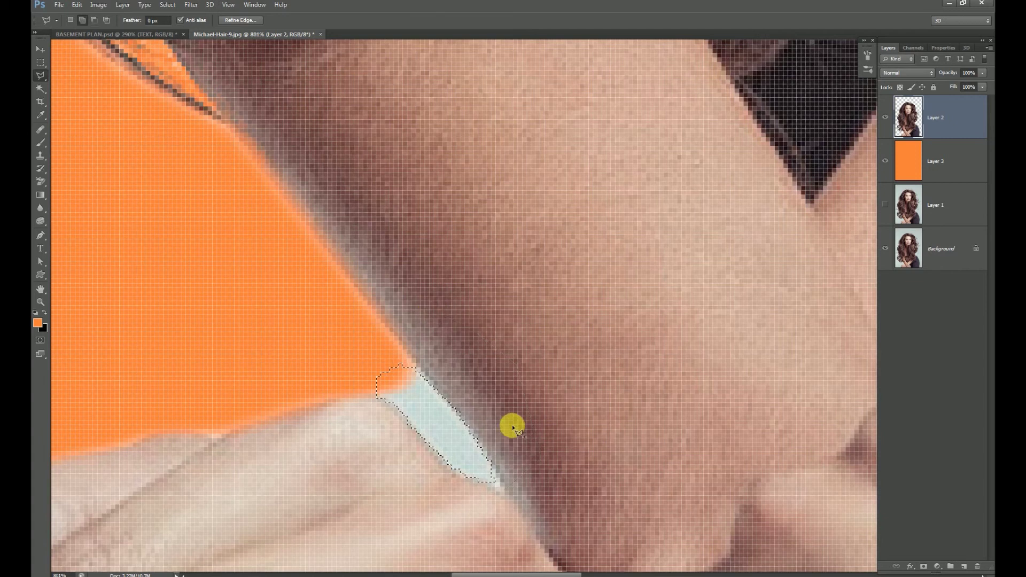
pyautogui.scroll(-5, 513, 422)
pyautogui.scroll(-3, 423, 432)
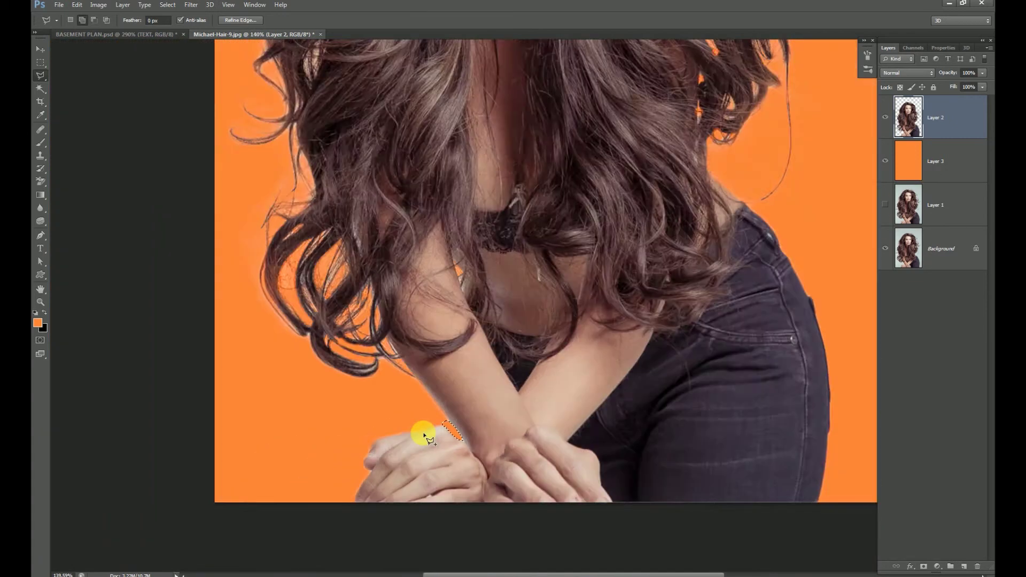
pyautogui.scroll(-2, 423, 434)
pyautogui.scroll(-1, 424, 437)
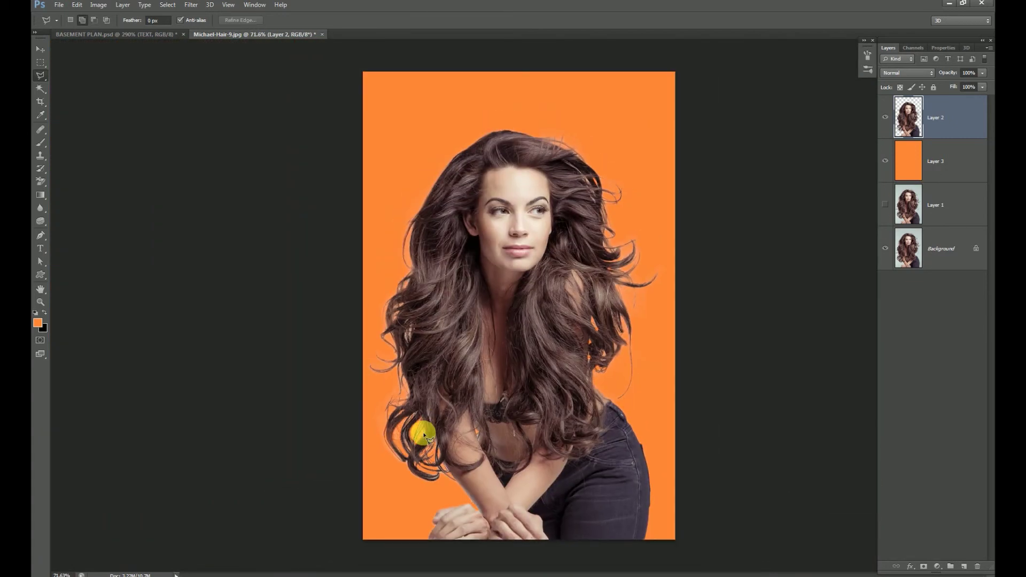